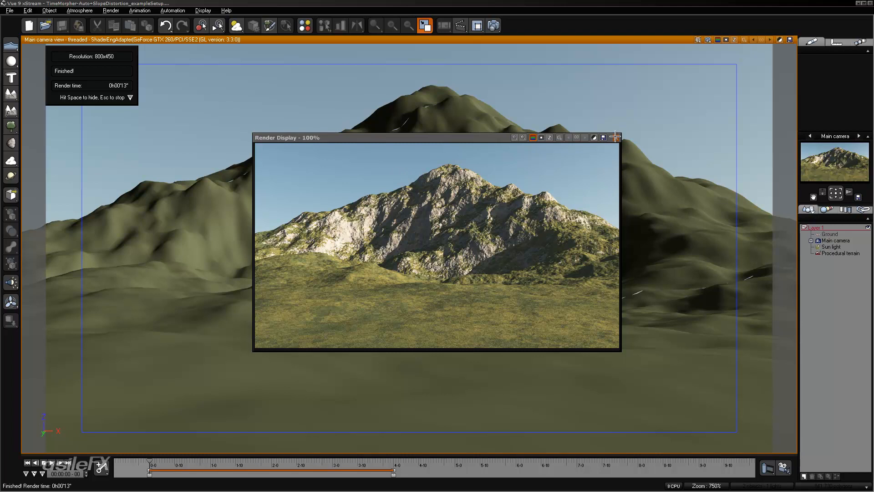
# - Close the finished render and open the procedural terrain's Rock & Grass material for editing
pyautogui.click(614, 137)
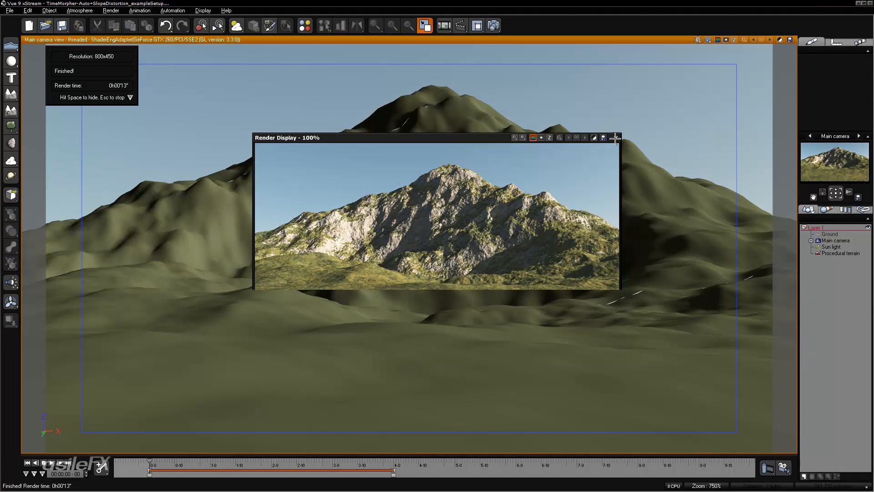
pyautogui.click(823, 254)
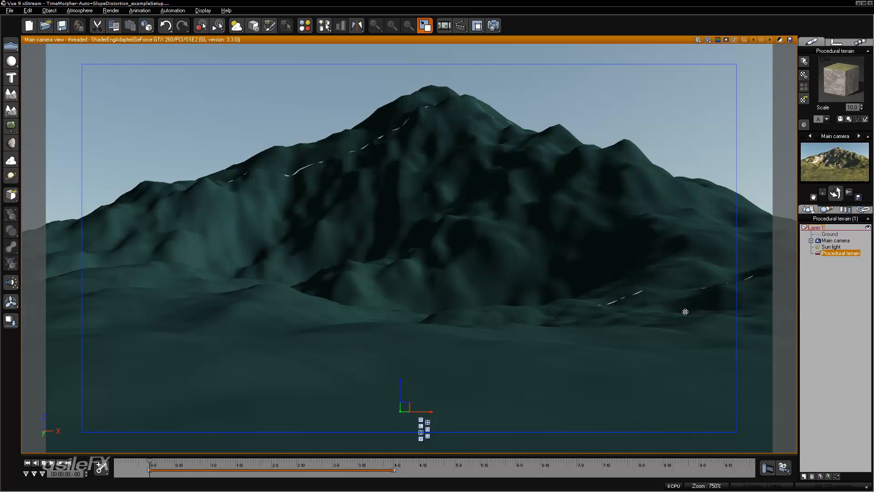
pyautogui.rightClick(844, 78)
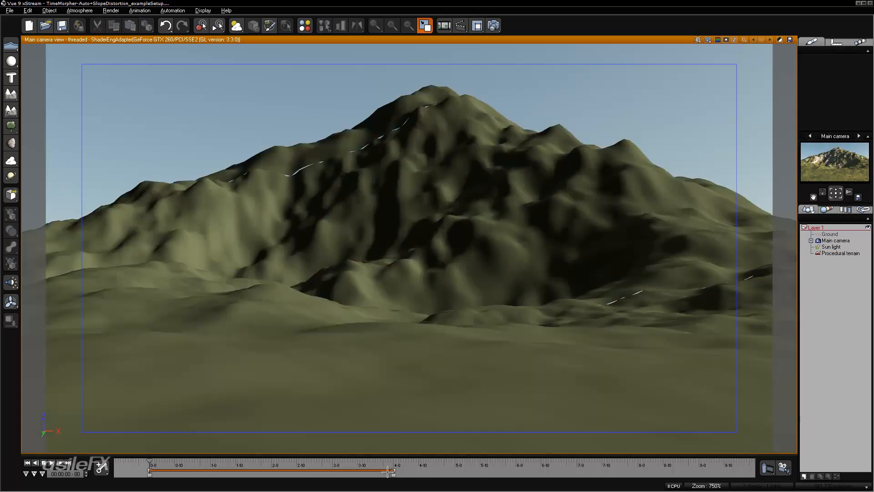
pyautogui.click(830, 233)
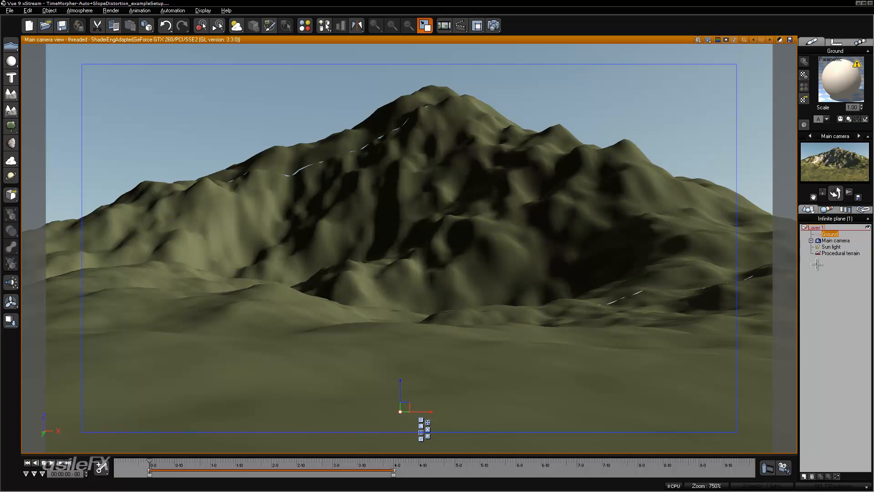
pyautogui.click(845, 254)
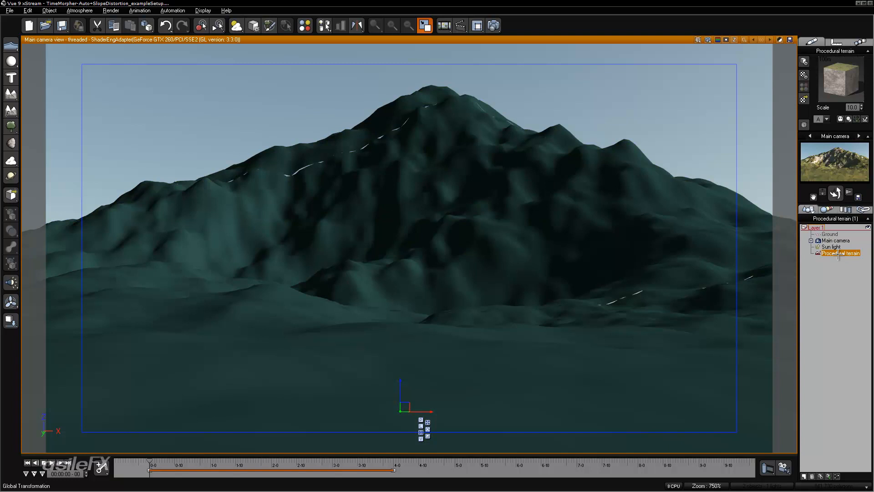
pyautogui.rightClick(838, 72)
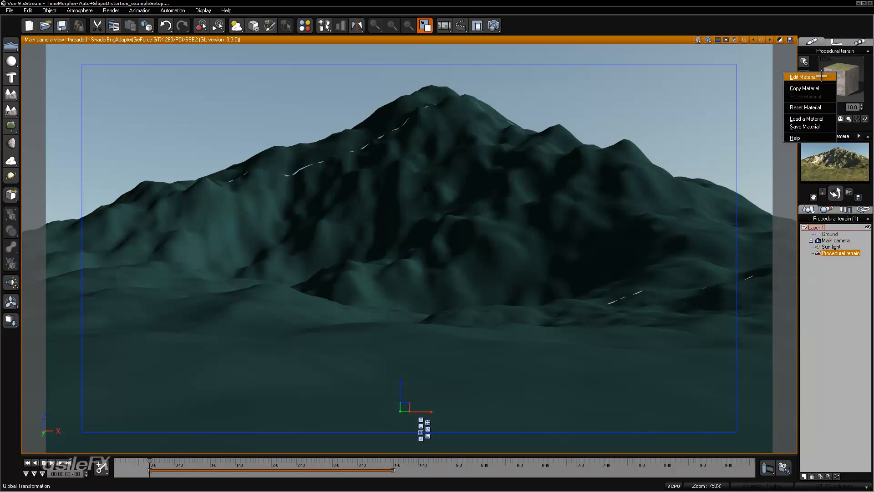
pyautogui.click(821, 76)
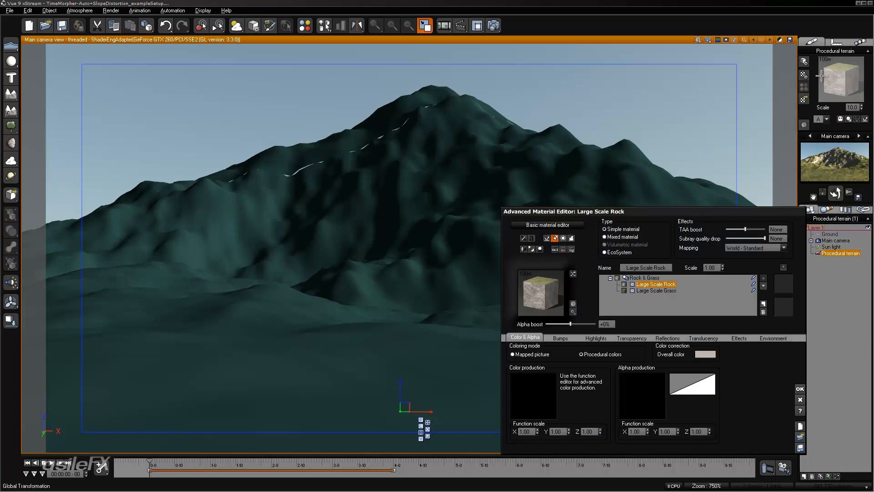
# - Add the Snow material from the Landscapes collection as a layer above Large Scale Rock in the Rock & Grass material
pyautogui.click(763, 303)
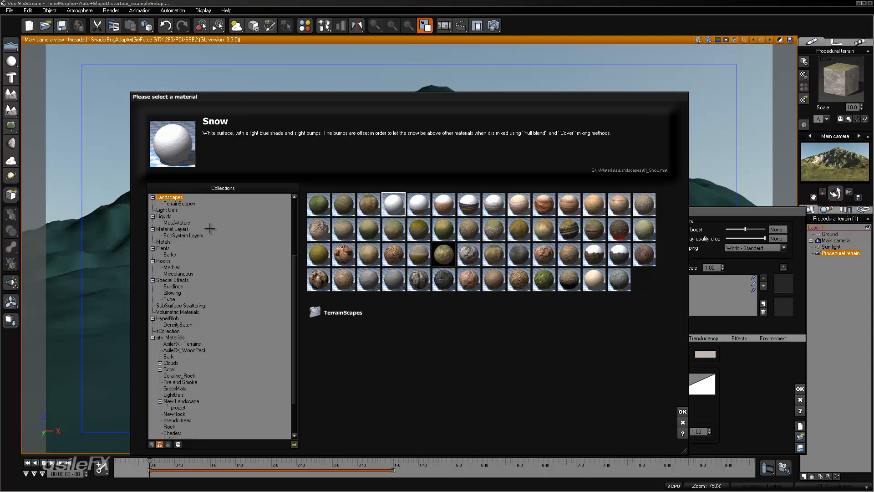
pyautogui.moveTo(295, 262); pyautogui.dragTo(295, 216)
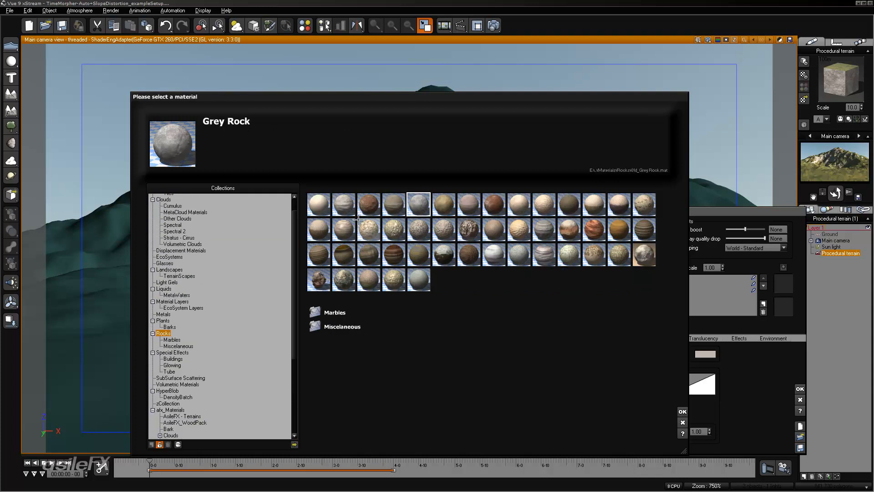
pyautogui.click(175, 270)
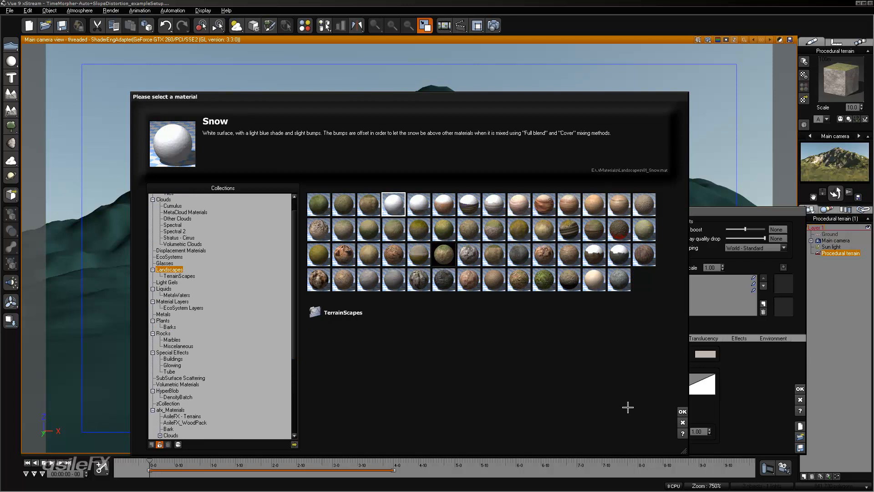
pyautogui.click(683, 411)
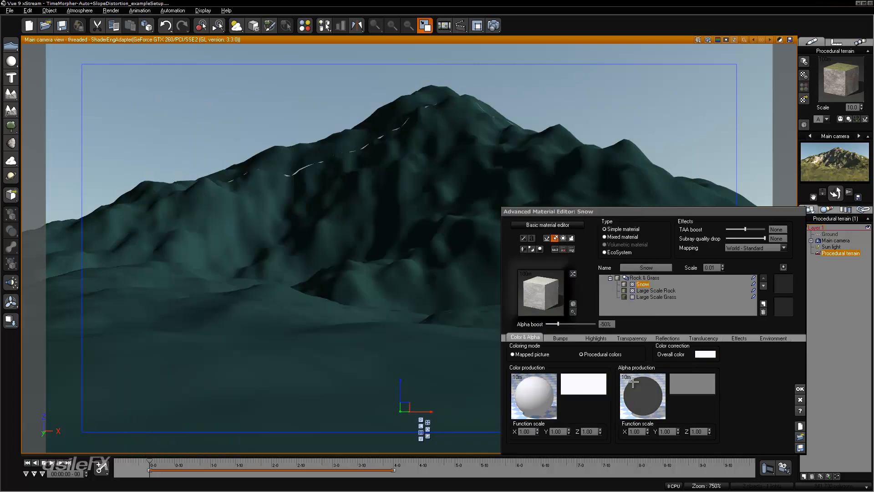
# - Set the Snow layer's alpha boost to 0%
pyautogui.click(607, 325)
pyautogui.write('00')
pyautogui.press('Return')
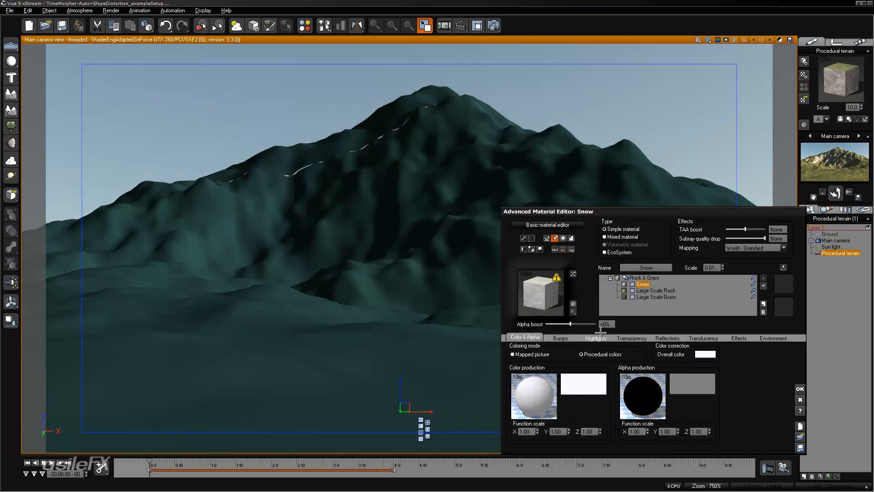
# - Check the Snow layer's environment constraints and open its alpha production function for editing
pyautogui.click(782, 335)
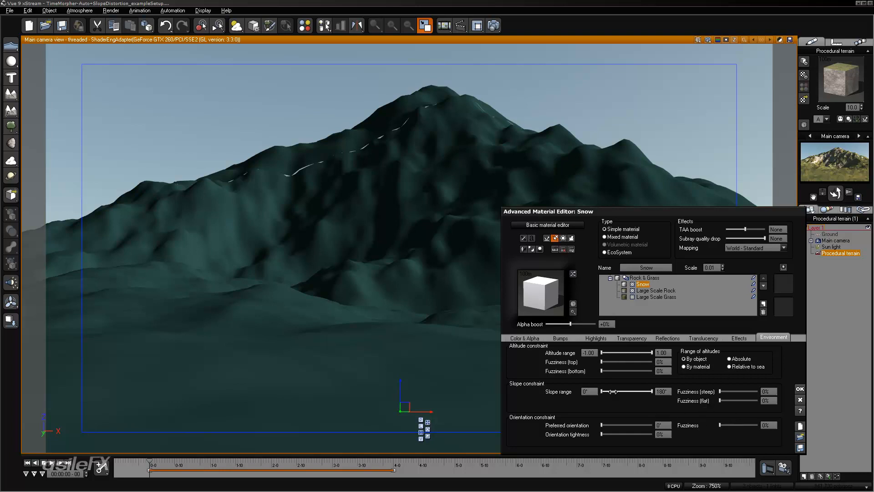
pyautogui.click(563, 339)
pyautogui.click(526, 338)
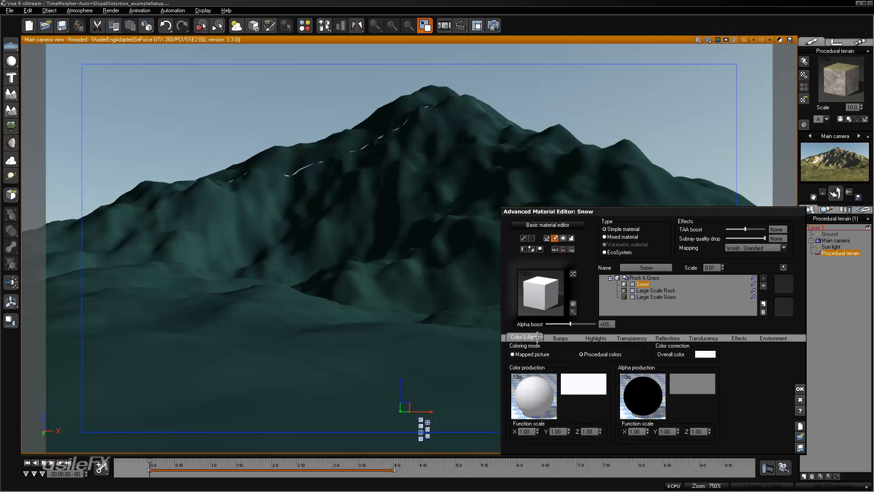
pyautogui.rightClick(666, 376)
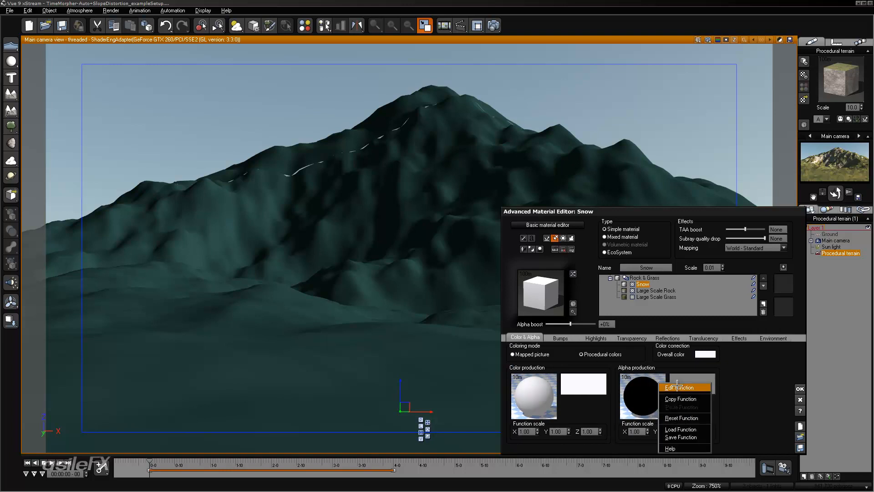
pyautogui.rightClick(643, 385)
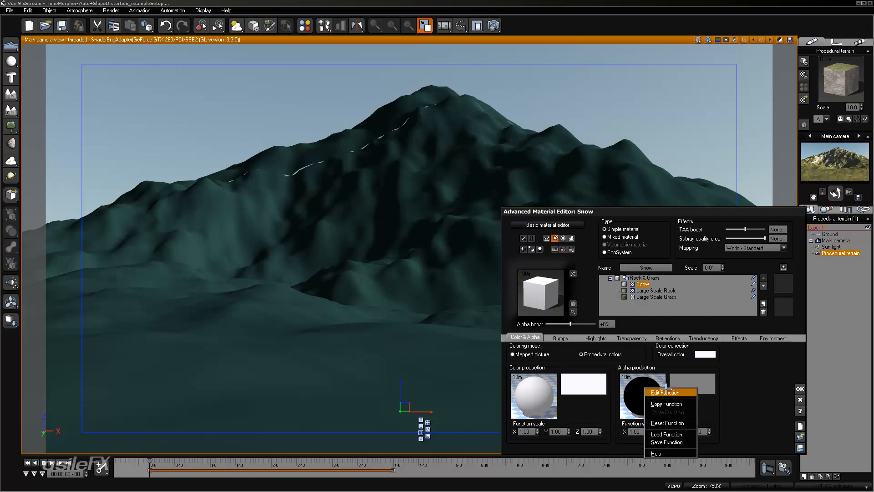
pyautogui.click(665, 391)
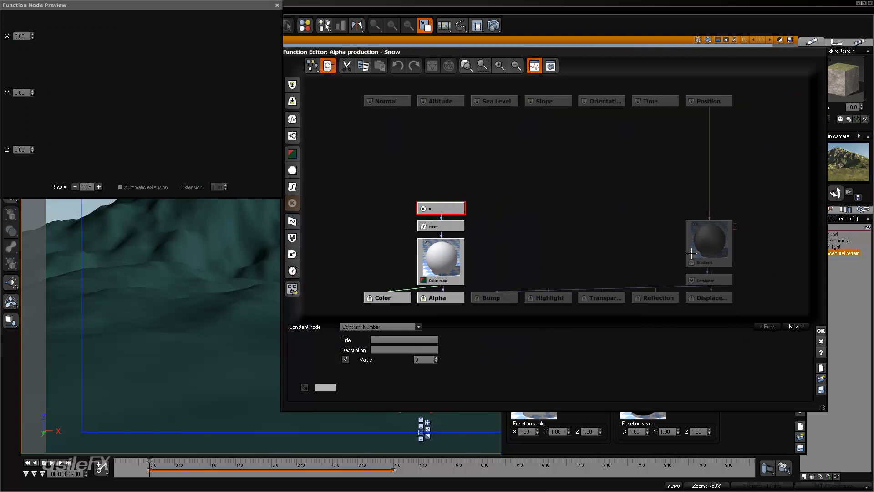
# - Add a Time Morpher - Auto combiner MetaNode to the Snow alpha graph and place it just below the Orientation input
pyautogui.click(546, 227)
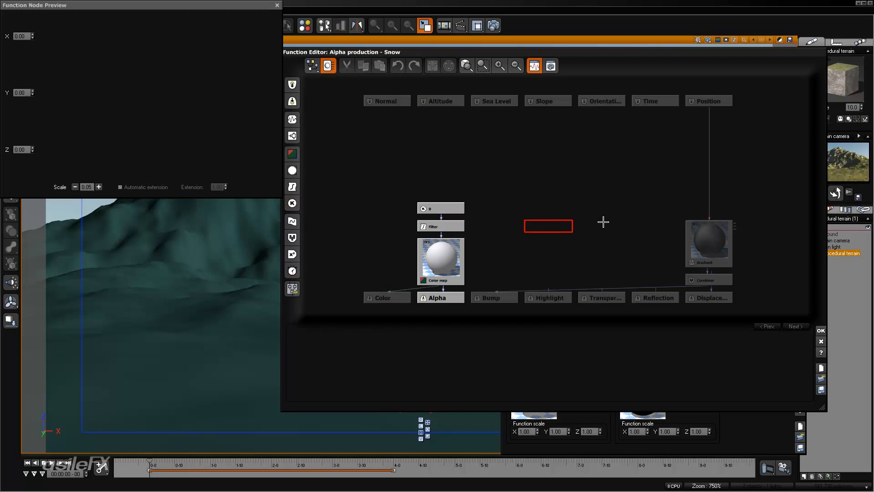
pyautogui.rightClick(602, 222)
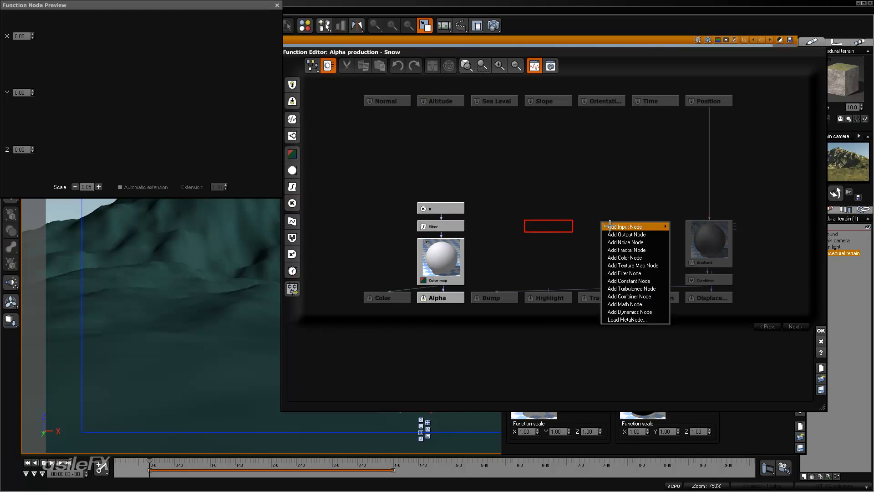
pyautogui.click(593, 206)
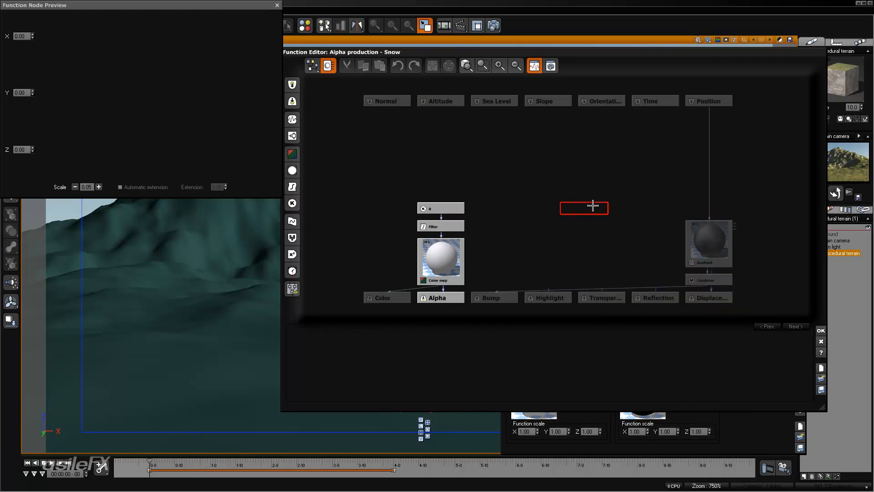
pyautogui.rightClick(593, 205)
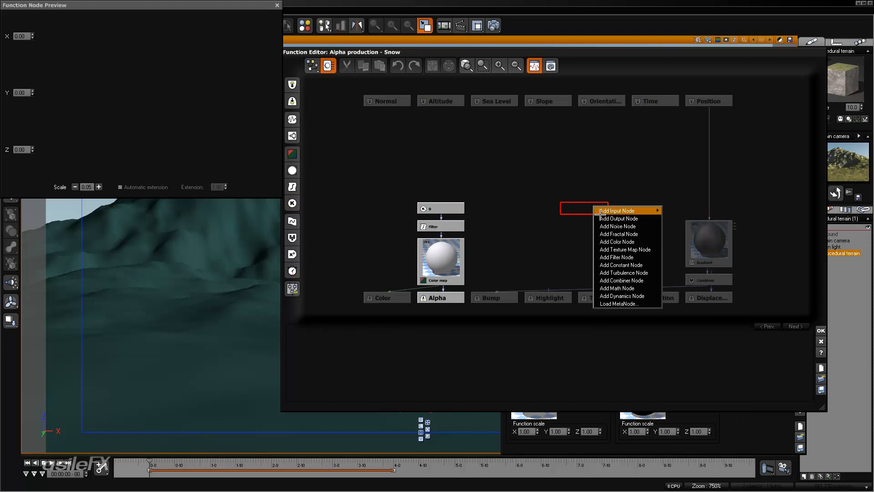
pyautogui.moveTo(642, 287)
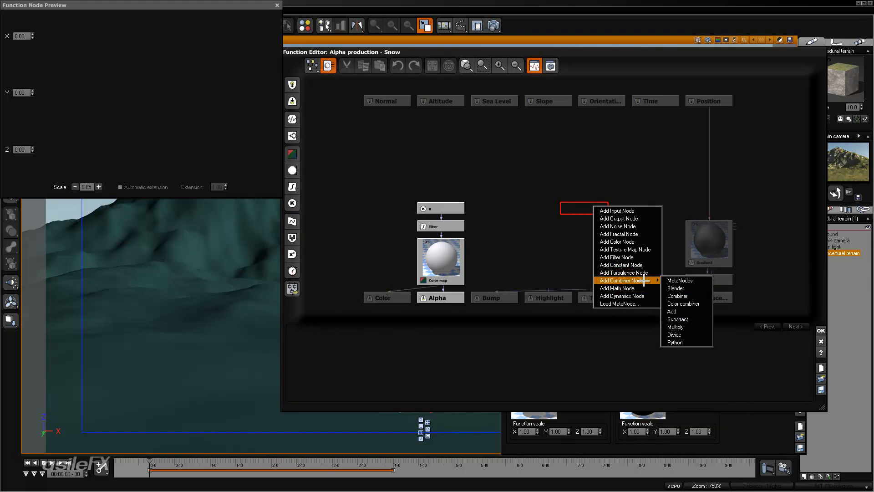
pyautogui.moveTo(703, 281)
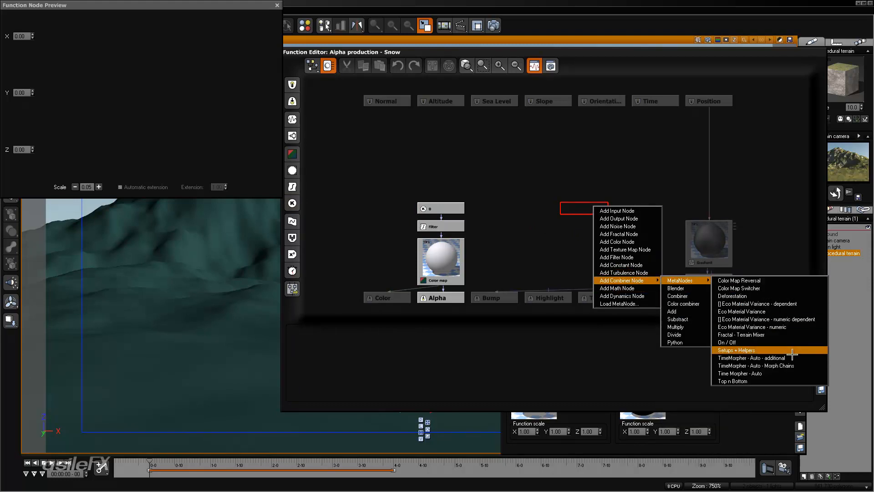
pyautogui.click(768, 373)
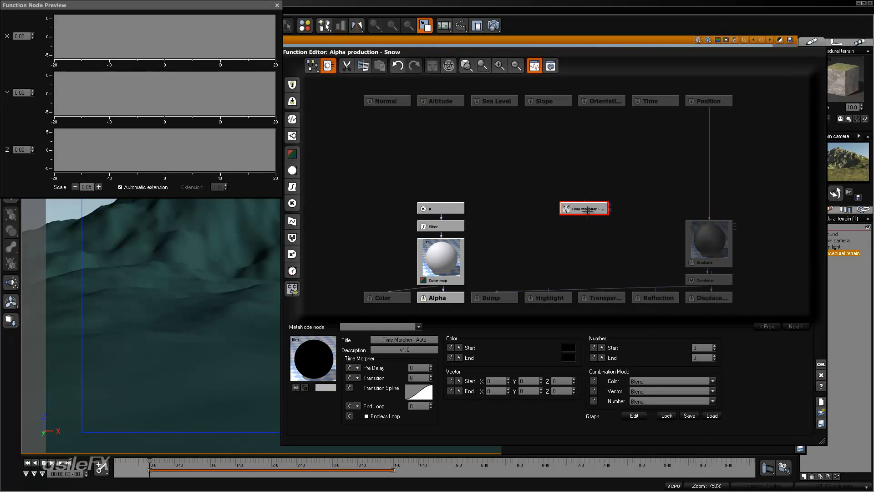
pyautogui.moveTo(600, 203); pyautogui.dragTo(612, 175)
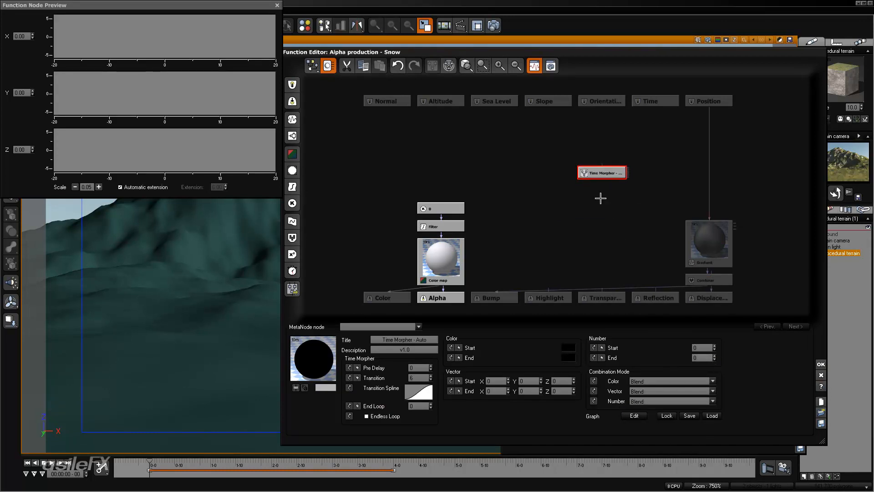
# - Add a Slope Distortion filter MetaNode in the free space below and beside the Time Morpher node
pyautogui.click(538, 206)
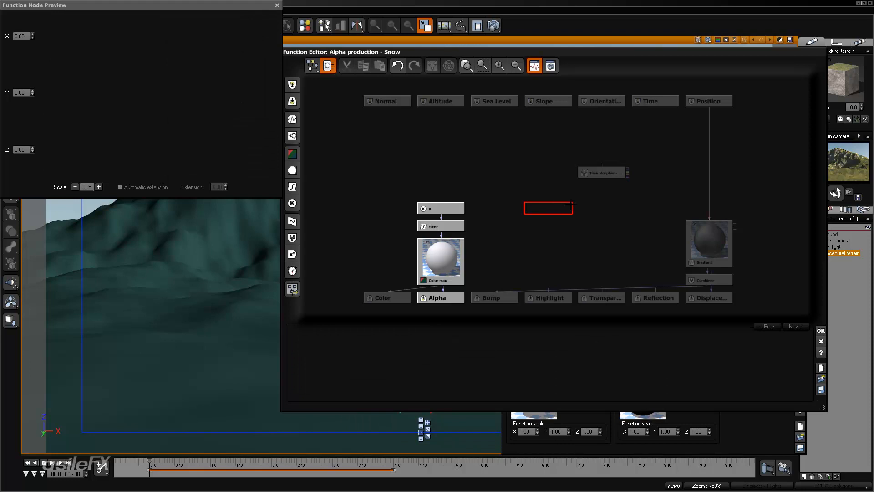
pyautogui.rightClick(571, 205)
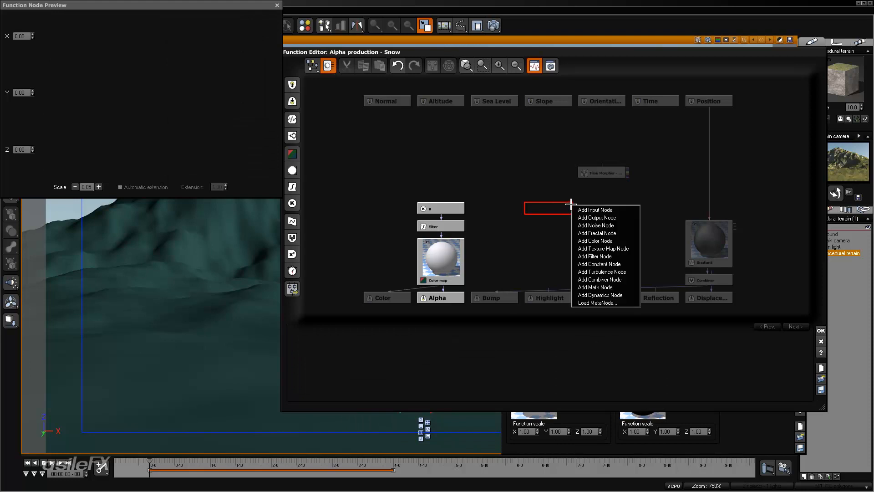
pyautogui.moveTo(619, 256)
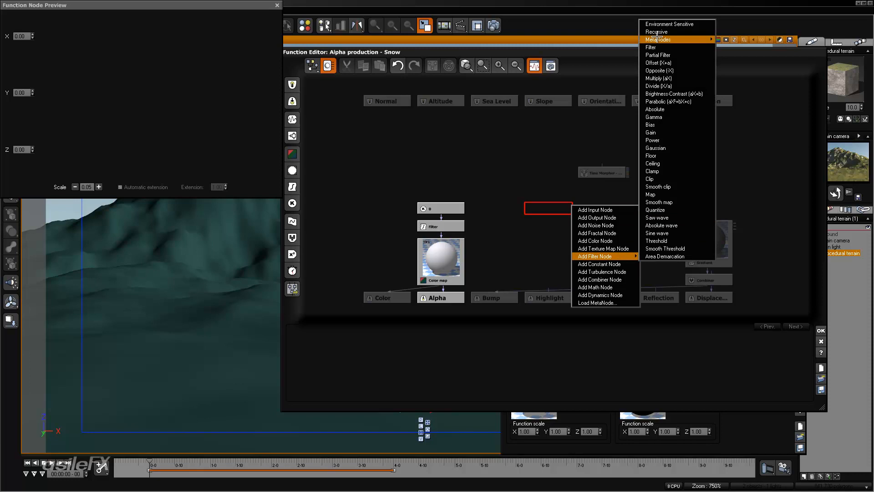
pyautogui.moveTo(658, 39)
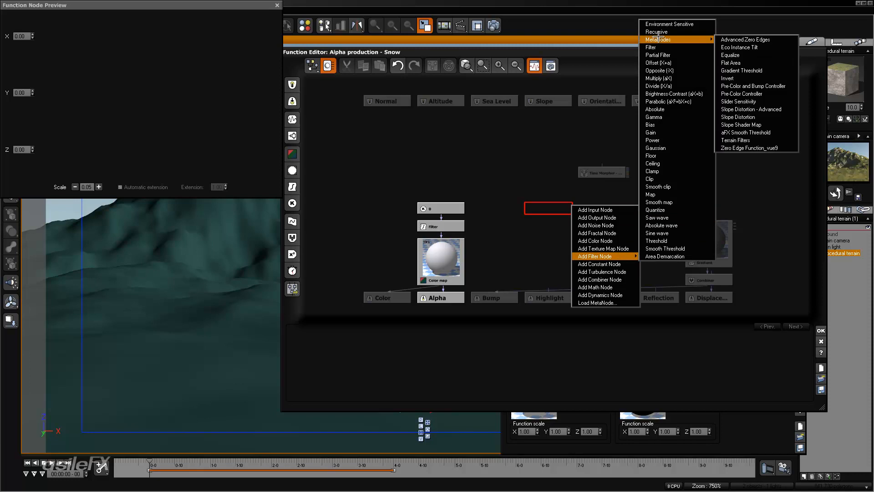
pyautogui.click(761, 116)
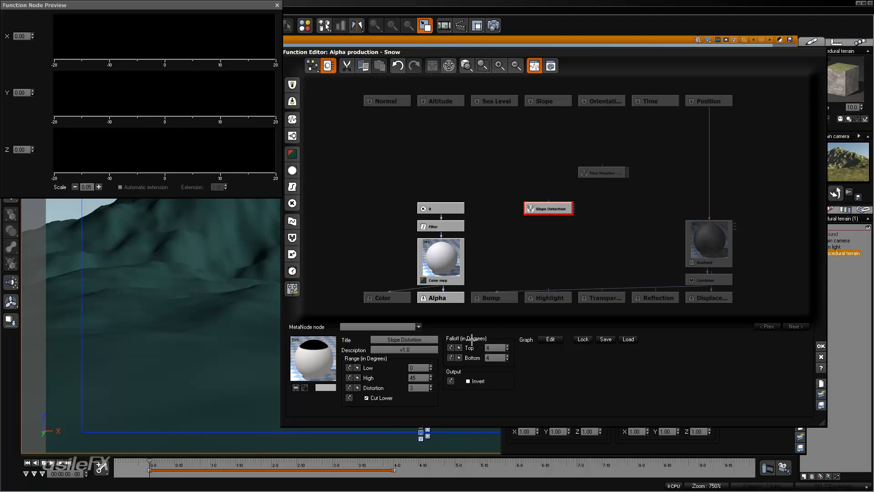
# - Set the Slope Distortion node's high range limit to 0 degrees
pyautogui.click(429, 387)
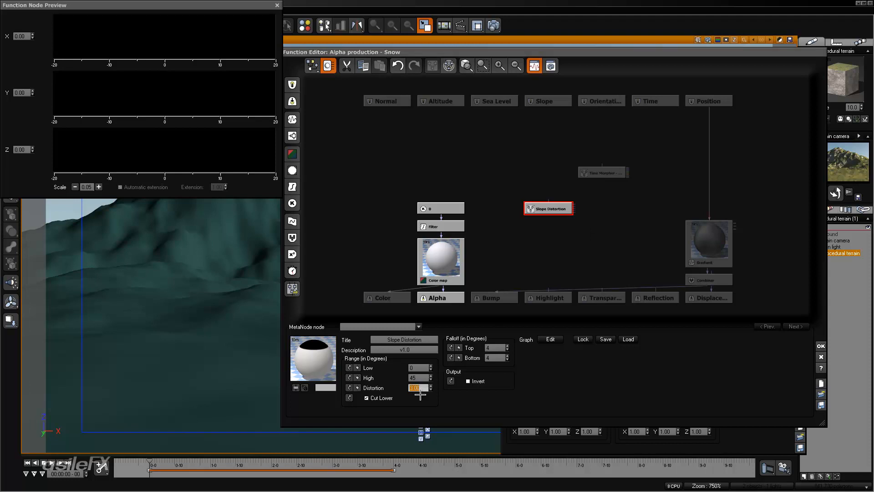
pyautogui.click(424, 387)
pyautogui.click(426, 378)
pyautogui.write('00')
pyautogui.press('Return')
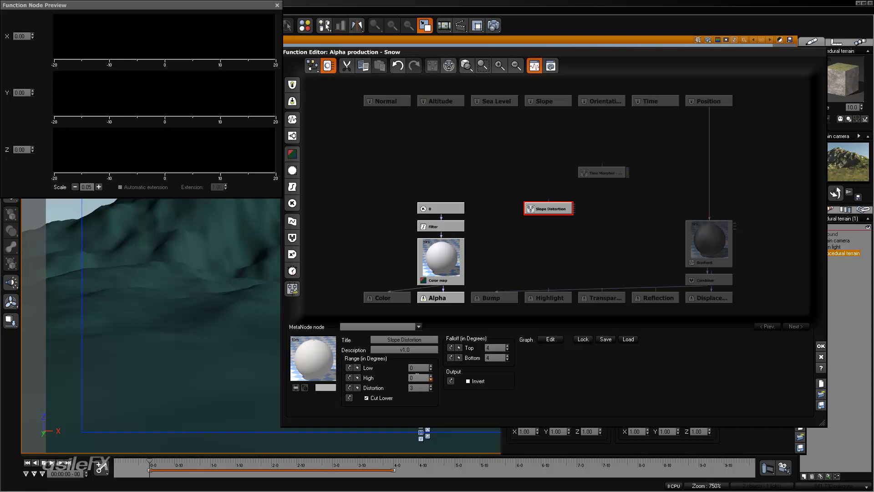
pyautogui.click(415, 378)
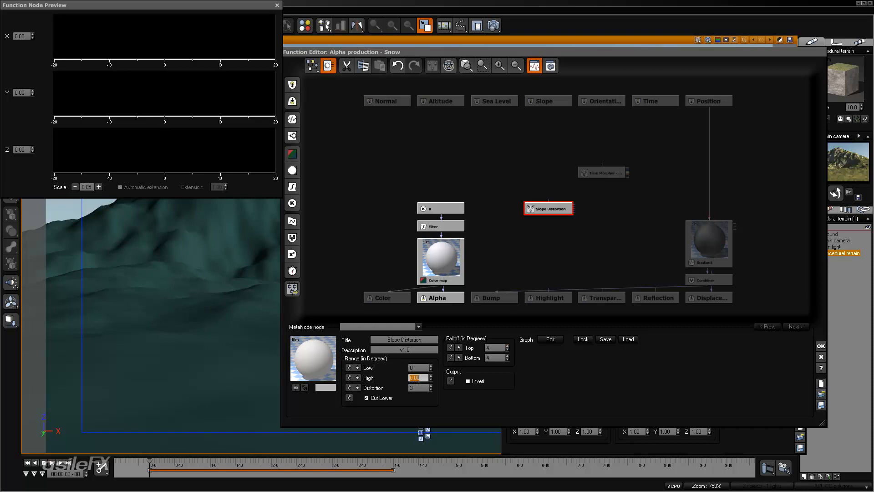
pyautogui.press('Return')
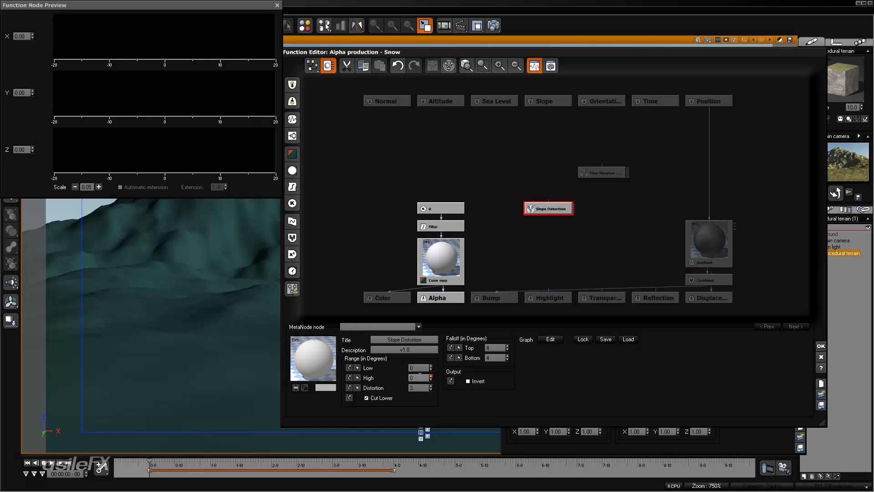
pyautogui.click(417, 378)
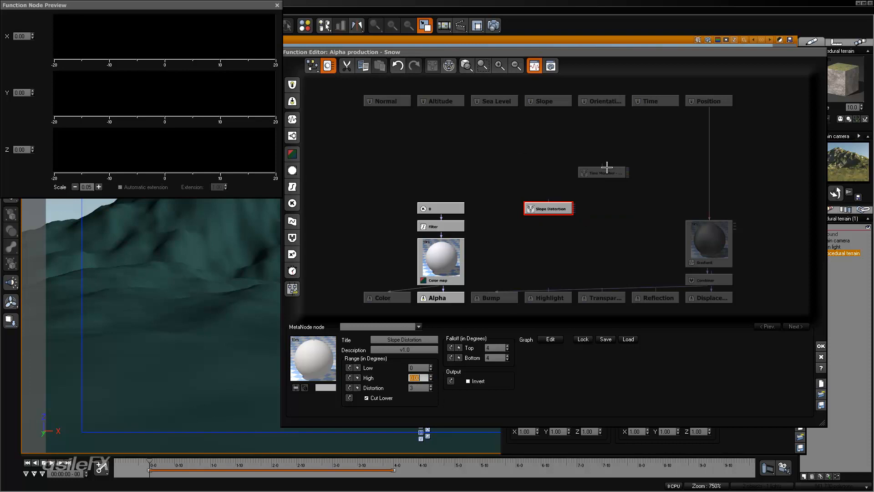
# - Connect the Time Morpher node to the Time input and set its Transition to 4
pyautogui.moveTo(607, 173); pyautogui.dragTo(654, 104)
pyautogui.click(626, 181)
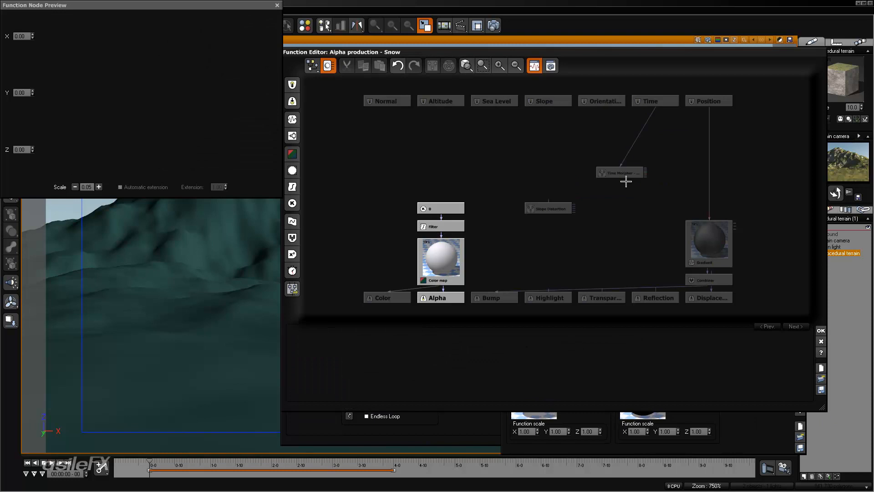
pyautogui.click(631, 172)
pyautogui.doubleClick(417, 377)
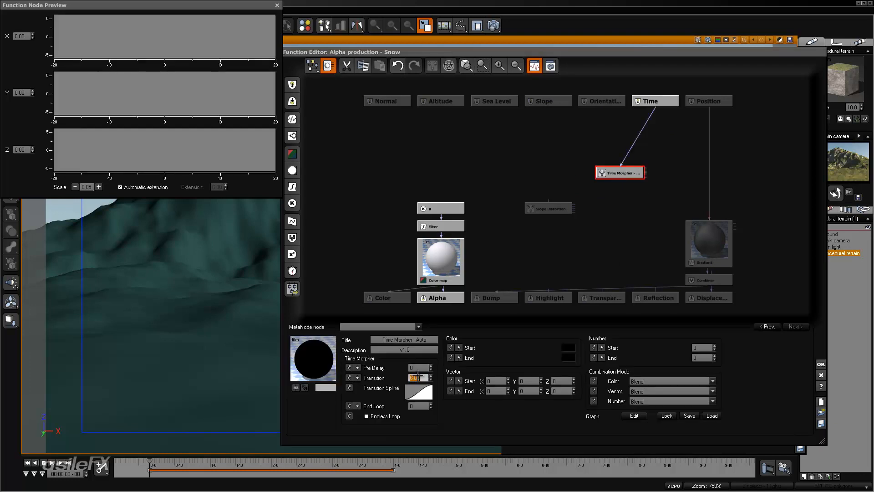
pyautogui.press('Return')
# - Set the Slope Distortion node's High range limit to 90 degrees
pyautogui.click(696, 347)
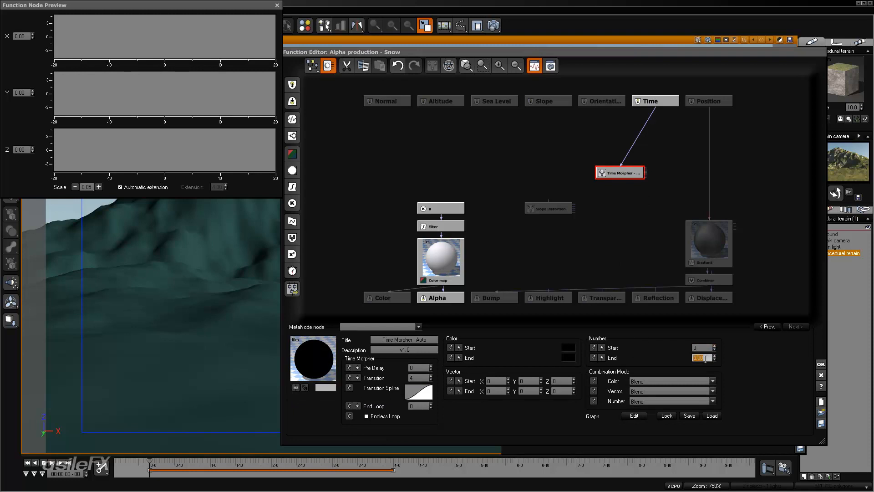
pyautogui.click(705, 358)
pyautogui.click(547, 208)
pyautogui.click(550, 205)
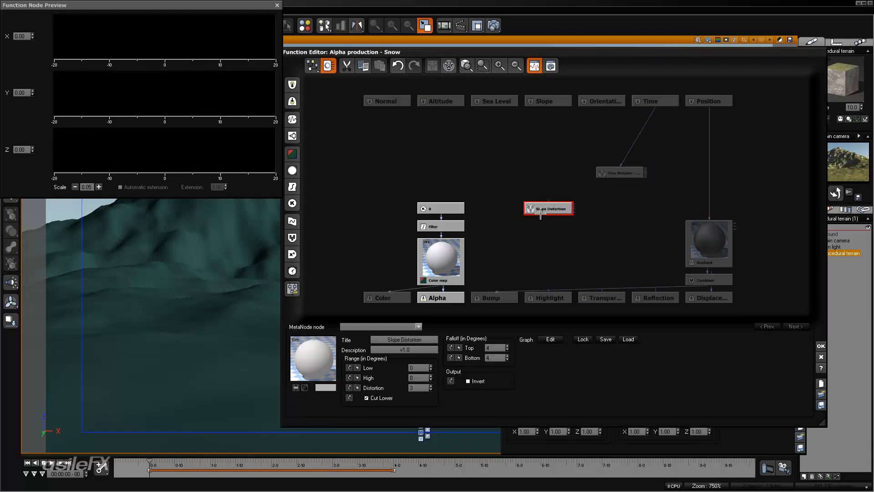
pyautogui.click(415, 377)
pyautogui.write('9')
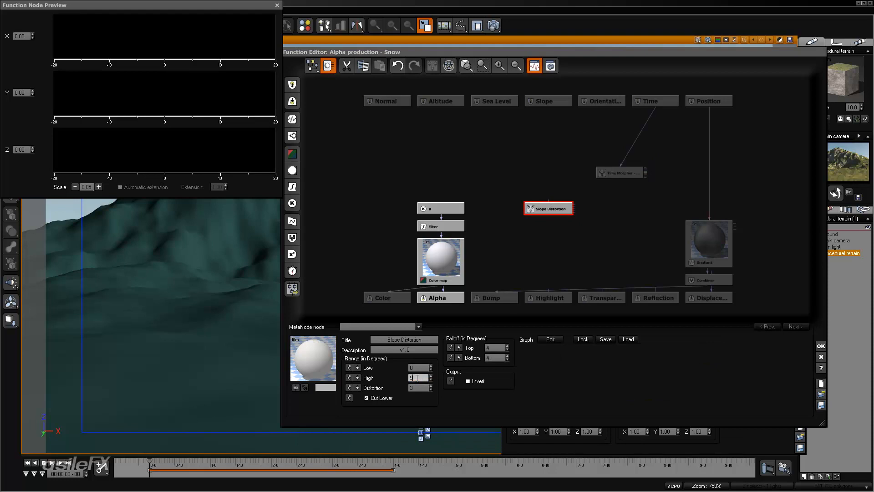
pyautogui.write('0')
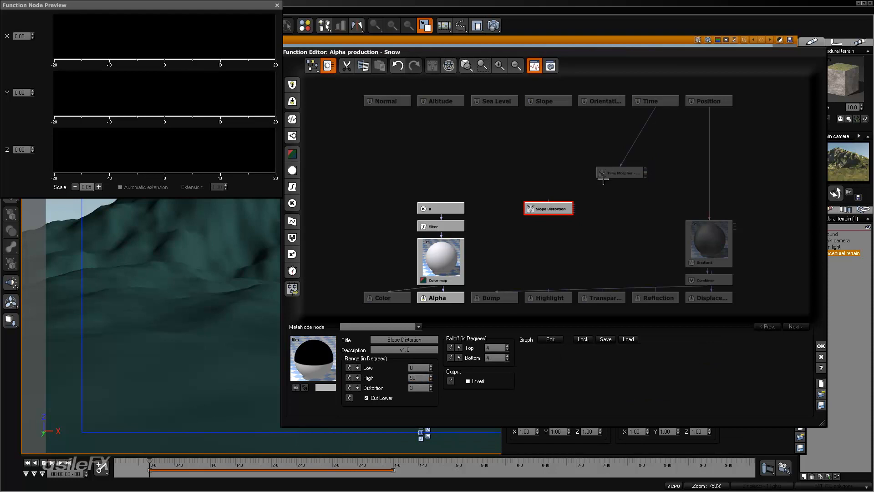
# - Set the Number End value of the Time Morpher node to 90
pyautogui.click(619, 173)
pyautogui.click(701, 358)
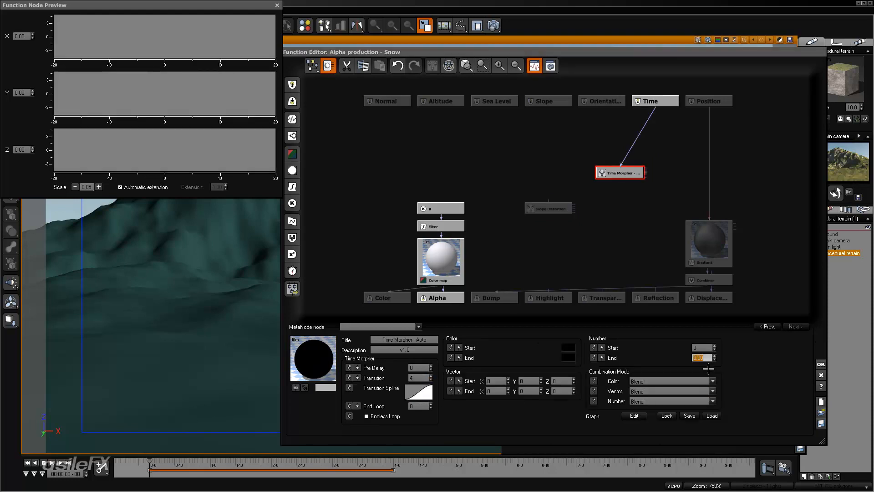
pyautogui.write('90')
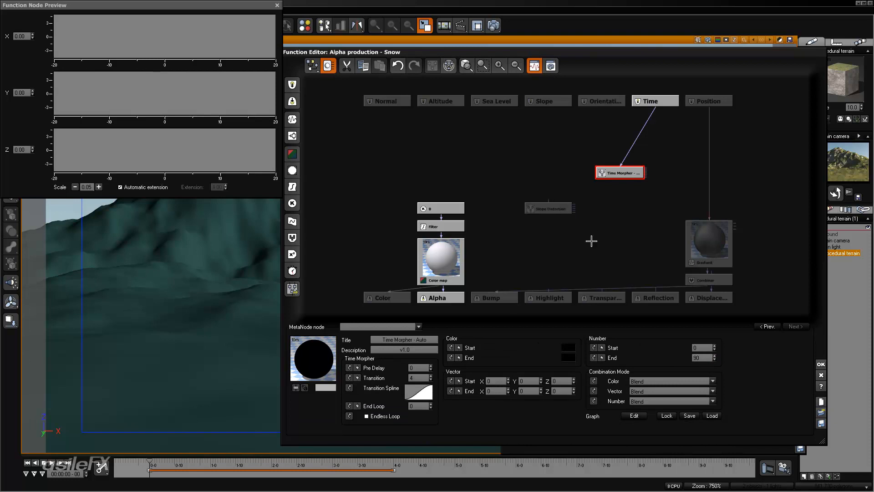
# - Try a Number Start value of -4 on the Time Morpher node and set it back to 0
pyautogui.click(701, 347)
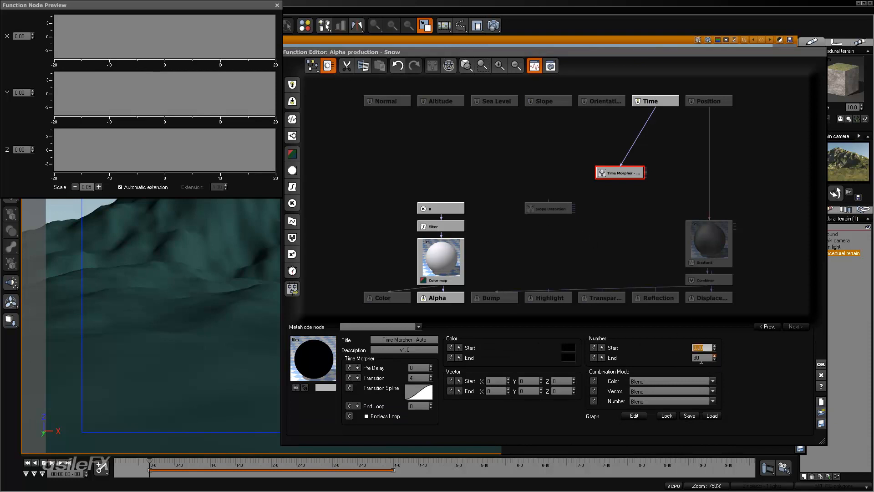
pyautogui.write('-4')
pyautogui.press('Return')
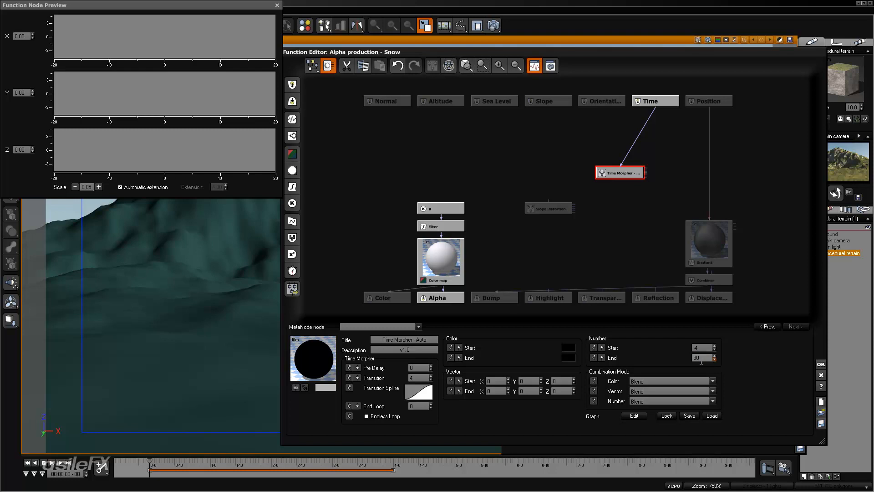
pyautogui.click(702, 349)
pyautogui.write('0')
pyautogui.press('Return')
# - Extract the Slope Distortion node's High parameter, drive it from the Time Morpher output, and delete the leftover constant node
pyautogui.moveTo(551, 209)
pyautogui.mouseDown()
pyautogui.moveTo(558, 201)
pyautogui.moveTo(558, 216)
pyautogui.mouseUp()
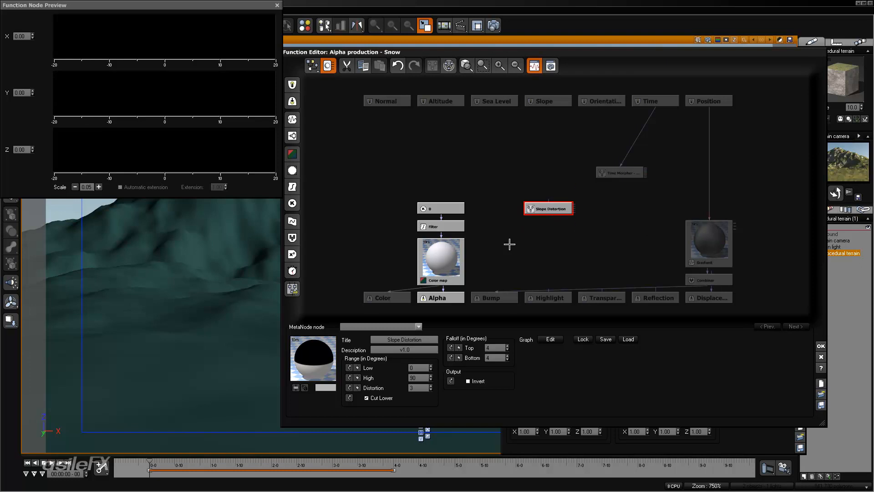
pyautogui.click(357, 378)
pyautogui.click(378, 391)
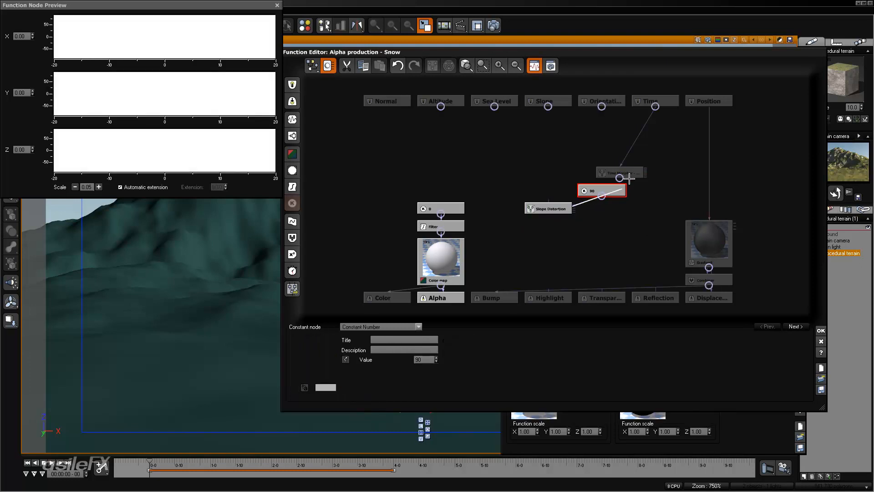
pyautogui.moveTo(629, 178); pyautogui.dragTo(620, 179)
pyautogui.click(637, 201)
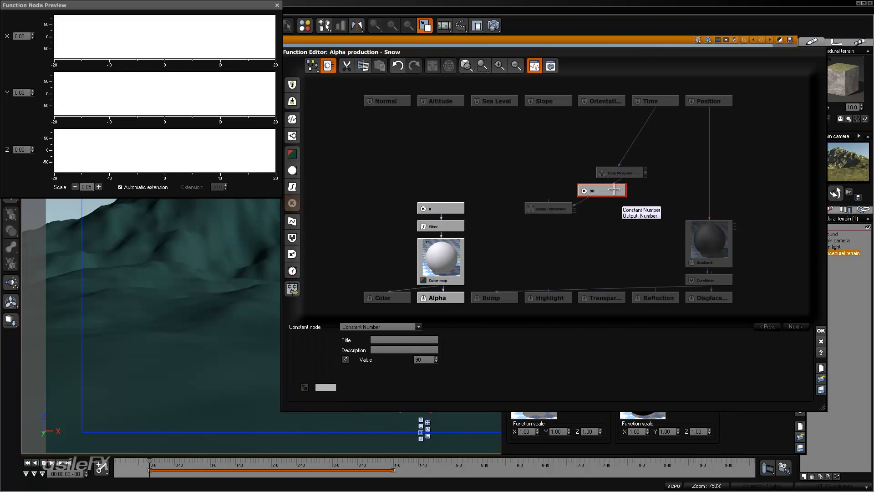
pyautogui.press('Delete')
# - Open the Time Morpher's transition spline filter, switch the curve smoothing off and on again, and accept the filter
pyautogui.click(621, 174)
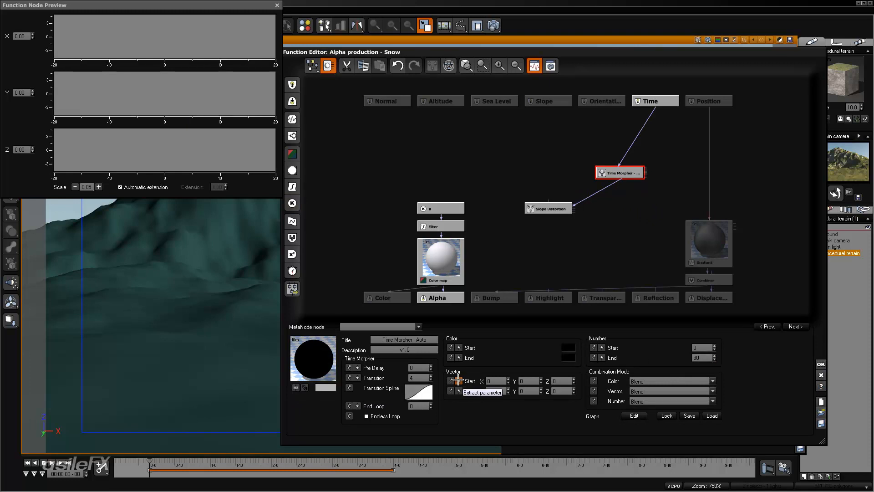
pyautogui.rightClick(414, 395)
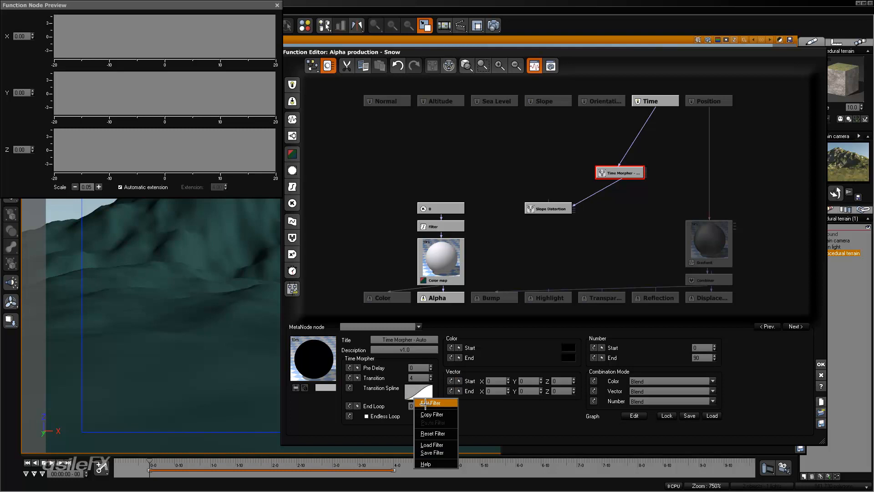
pyautogui.click(423, 404)
pyautogui.click(517, 145)
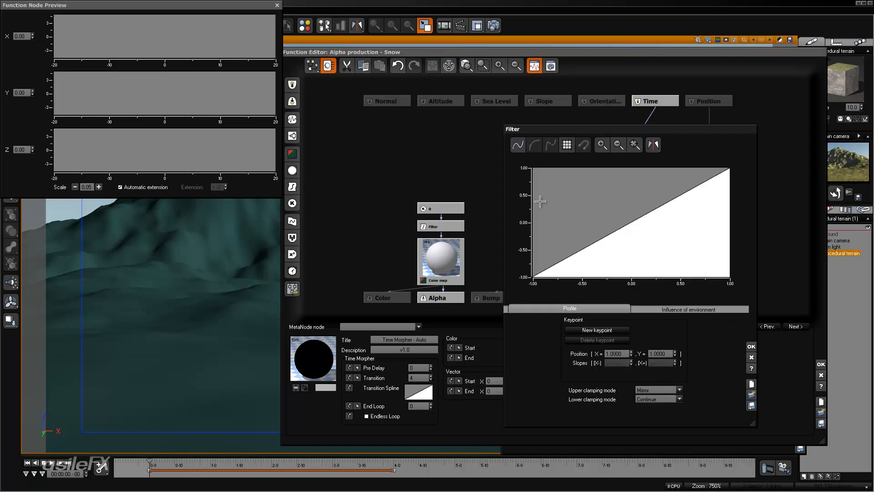
pyautogui.click(520, 145)
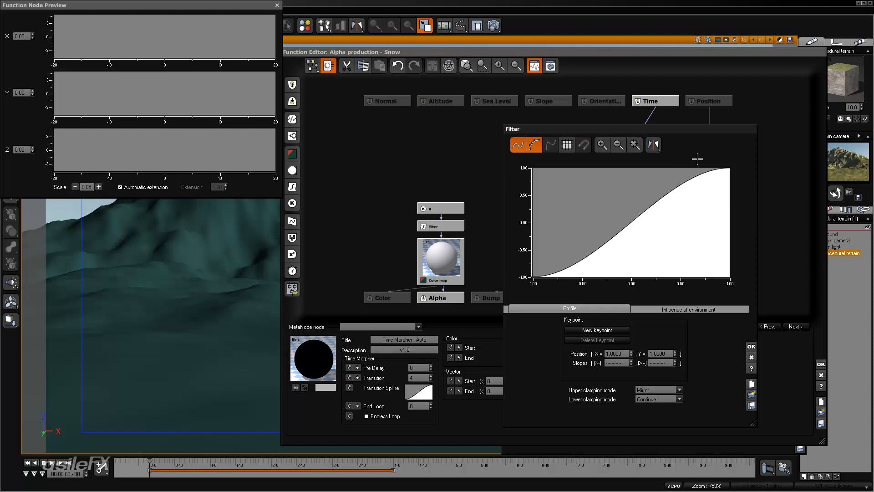
pyautogui.click(751, 346)
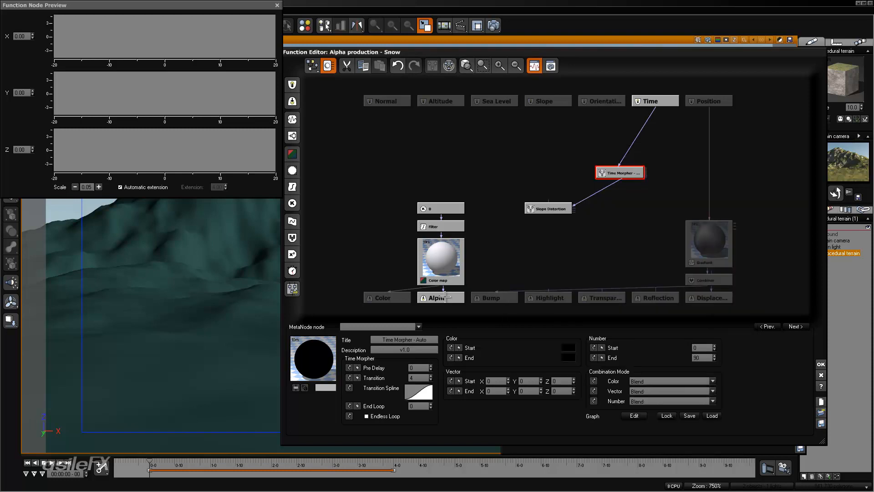
# - Feed the Alpha output from the Slope Distortion node and regroup the Gradient and Combiner nodes above it
pyautogui.moveTo(442, 271); pyautogui.dragTo(561, 250)
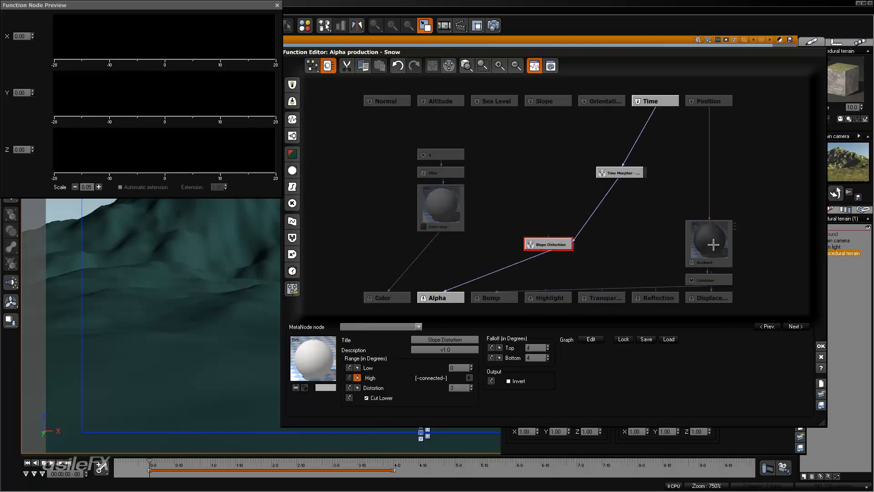
pyautogui.moveTo(714, 241); pyautogui.dragTo(542, 172)
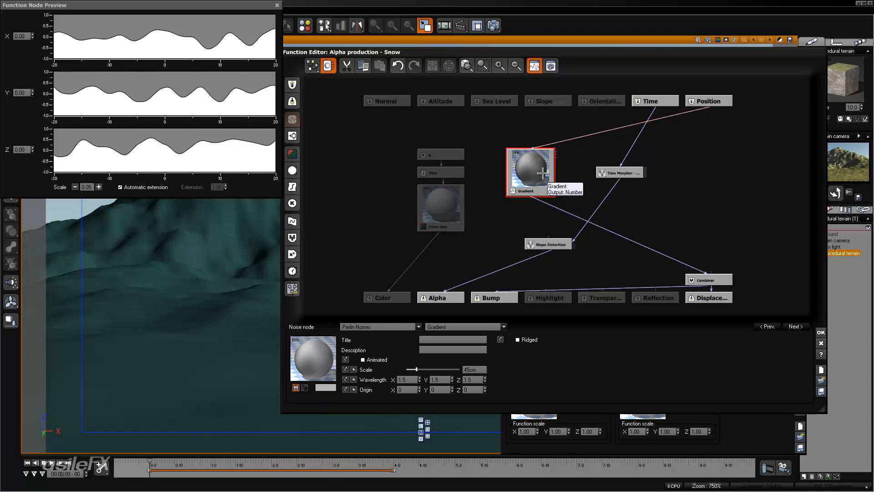
pyautogui.moveTo(541, 181)
pyautogui.mouseDown()
pyautogui.moveTo(560, 181)
pyautogui.moveTo(542, 180)
pyautogui.mouseUp()
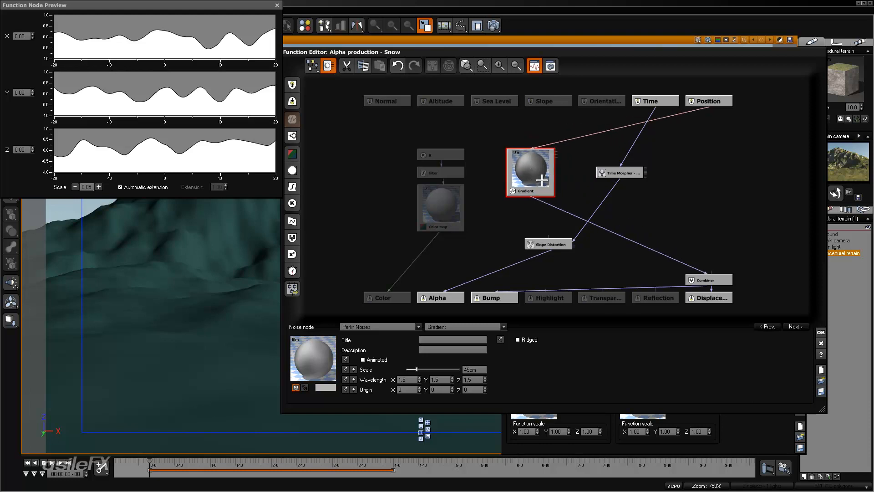
pyautogui.moveTo(721, 280); pyautogui.dragTo(630, 227)
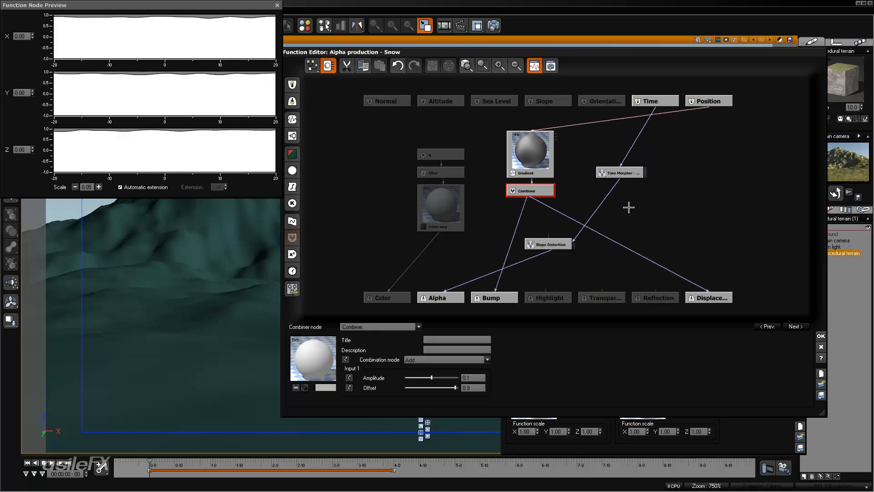
pyautogui.click(628, 207)
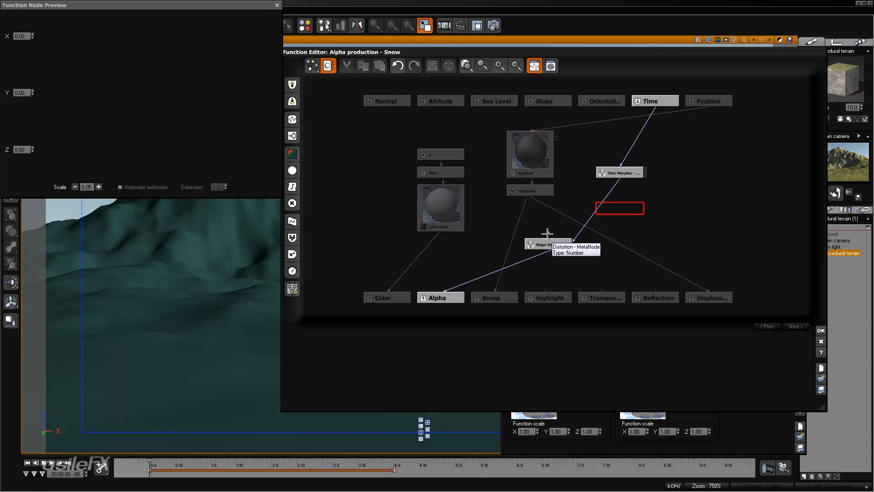
# - Move the Slope Distortion node up slightly and feed its Distortion input from the Gradient noise node instead of the Combiner
pyautogui.moveTo(556, 245); pyautogui.dragTo(555, 226)
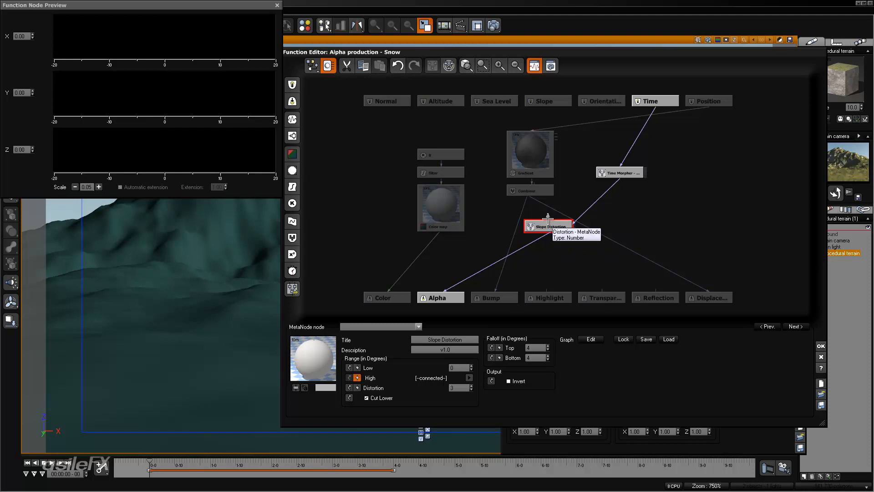
pyautogui.moveTo(548, 218); pyautogui.dragTo(528, 196)
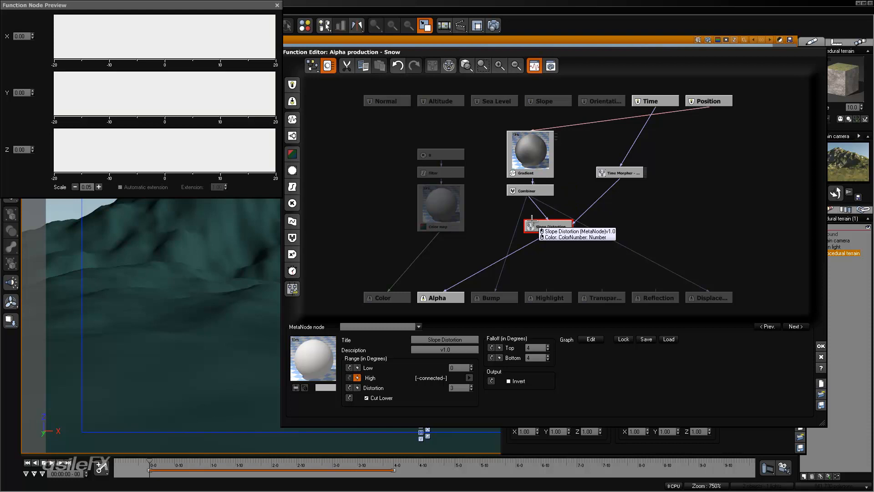
pyautogui.click(530, 198)
pyautogui.click(530, 191)
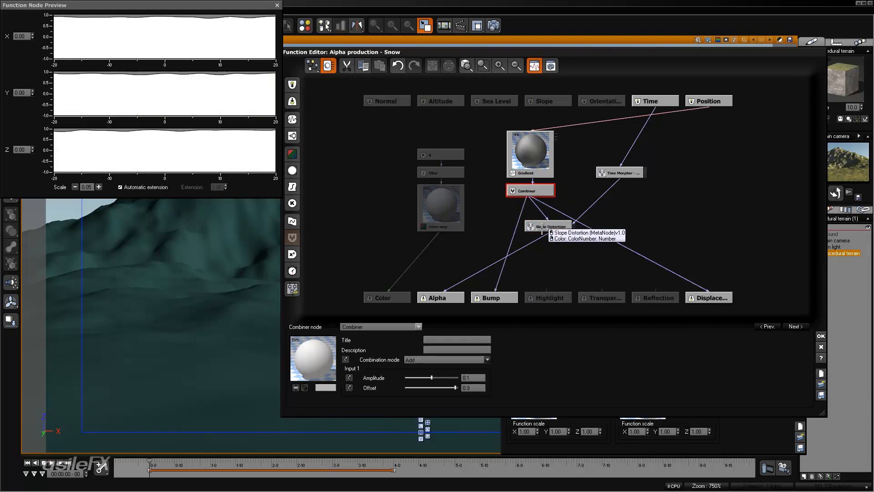
pyautogui.click(539, 232)
pyautogui.moveTo(532, 204); pyautogui.dragTo(530, 174)
pyautogui.click(533, 156)
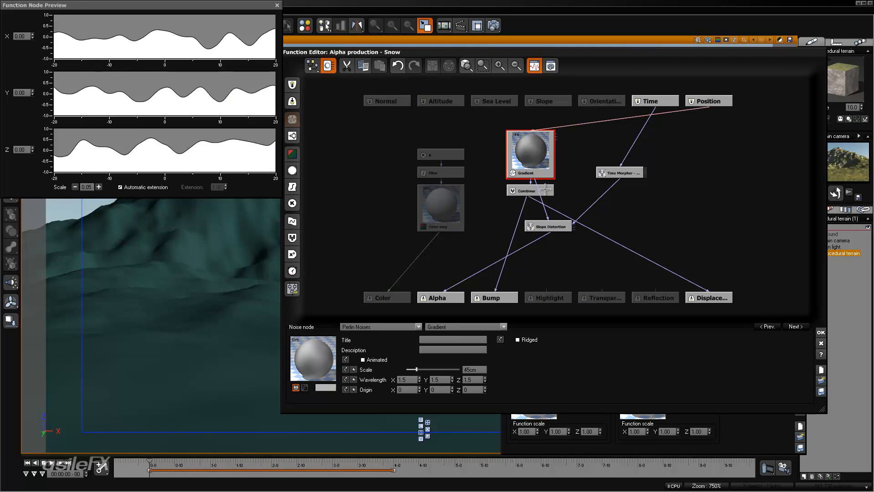
# - Move the Combiner node back near the Displacement output and compare the previews of the Gradient and Slope Distortion nodes
pyautogui.moveTo(544, 190); pyautogui.dragTo(706, 281)
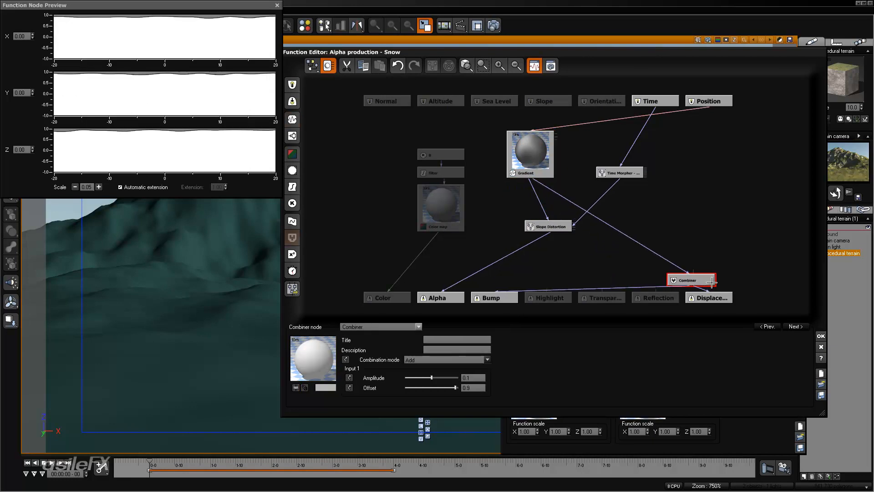
pyautogui.click(559, 227)
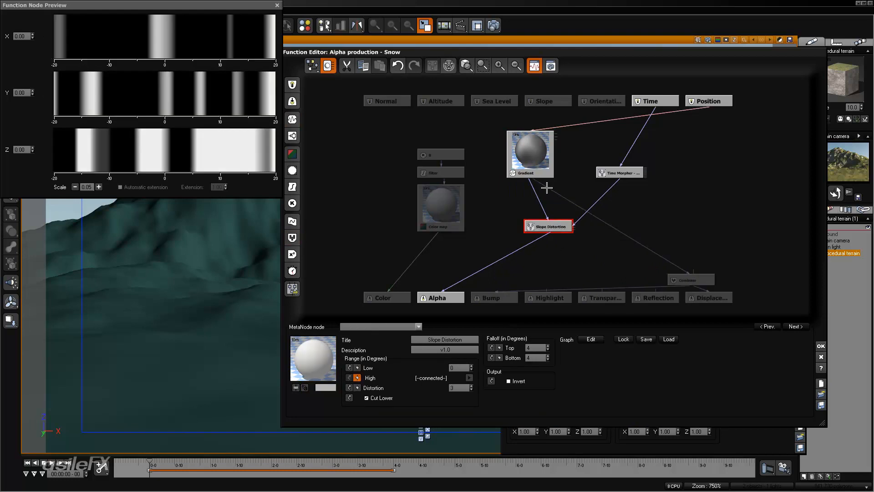
pyautogui.click(533, 155)
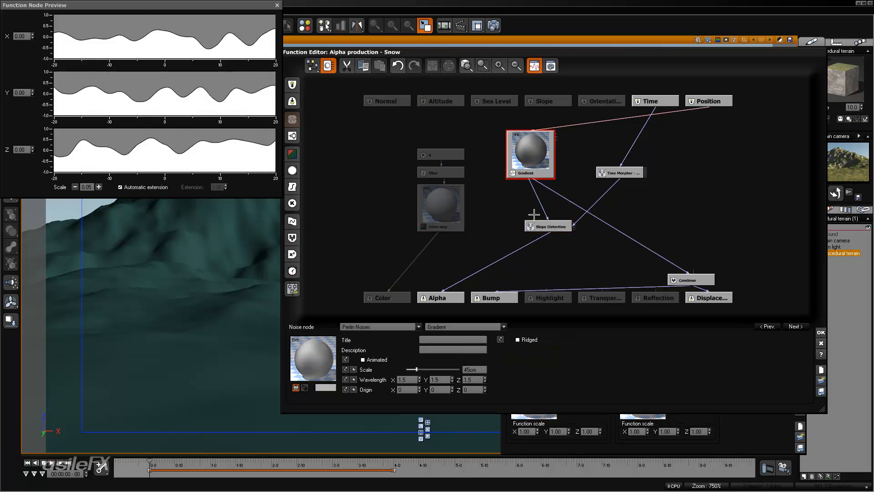
pyautogui.click(549, 226)
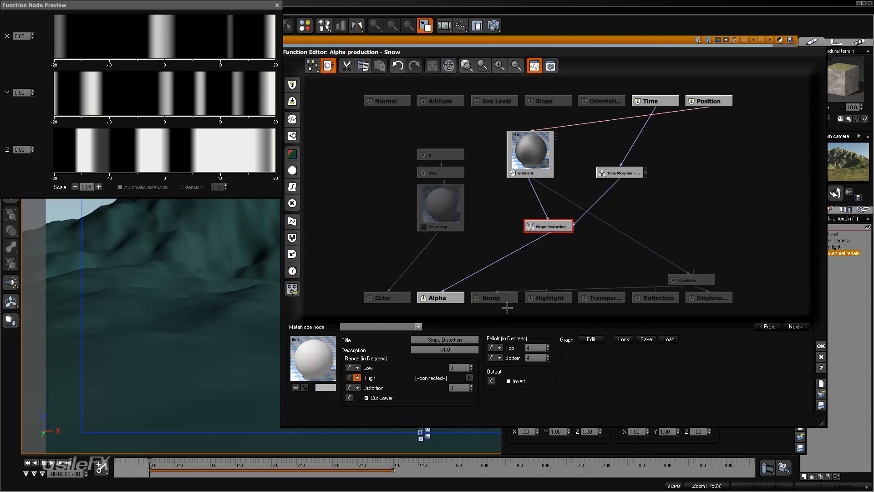
# - Set the Slope Distortion node's Distortion to 1, align it beneath the Gradient node, and accept the alpha function
pyautogui.click(463, 390)
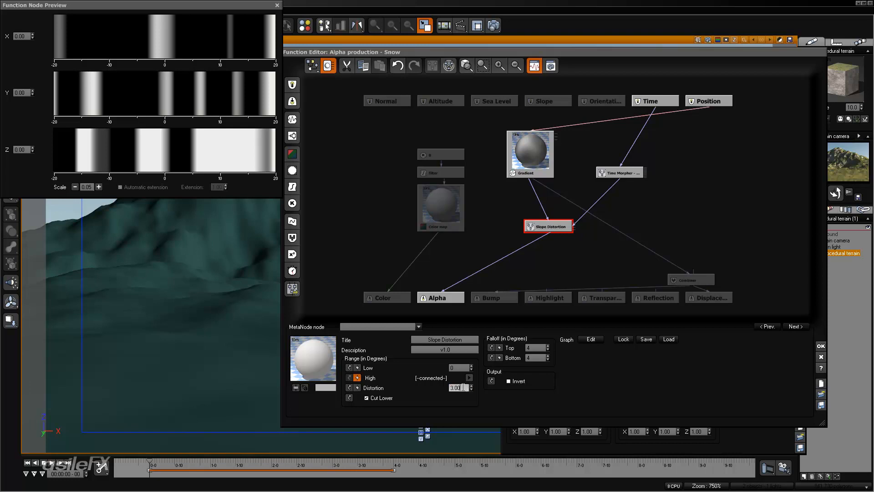
pyautogui.press('Return')
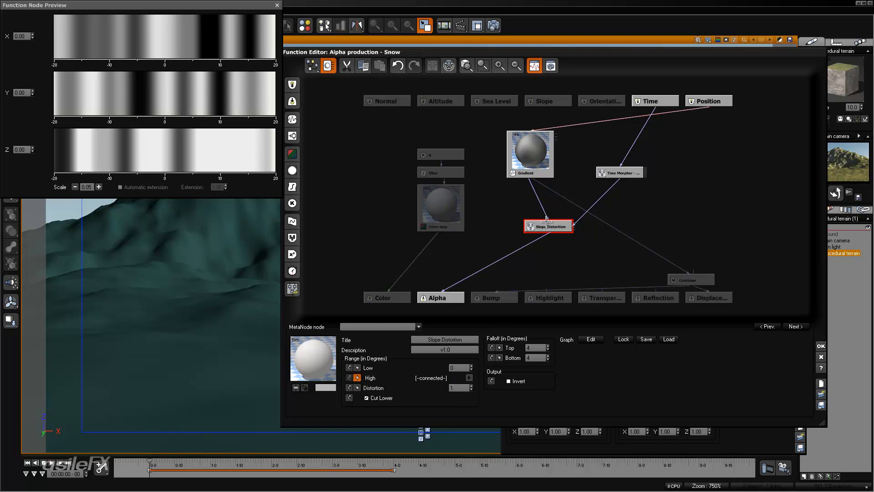
pyautogui.moveTo(555, 227); pyautogui.dragTo(537, 227)
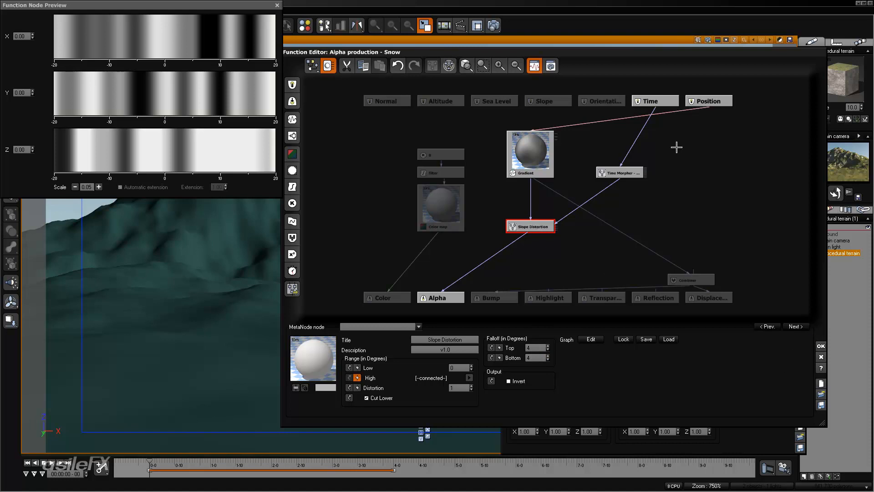
pyautogui.click(820, 347)
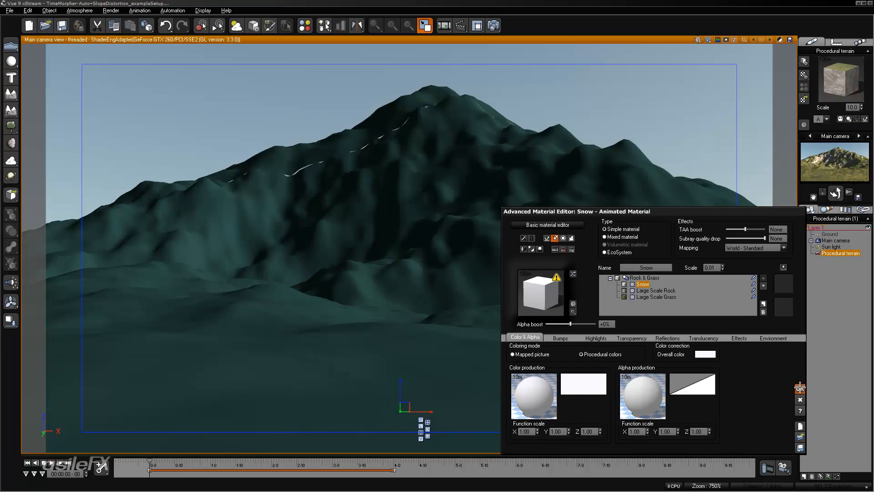
# - Accept the terrain's material changes and widen the side panels to enlarge the Main camera preview
pyautogui.click(800, 387)
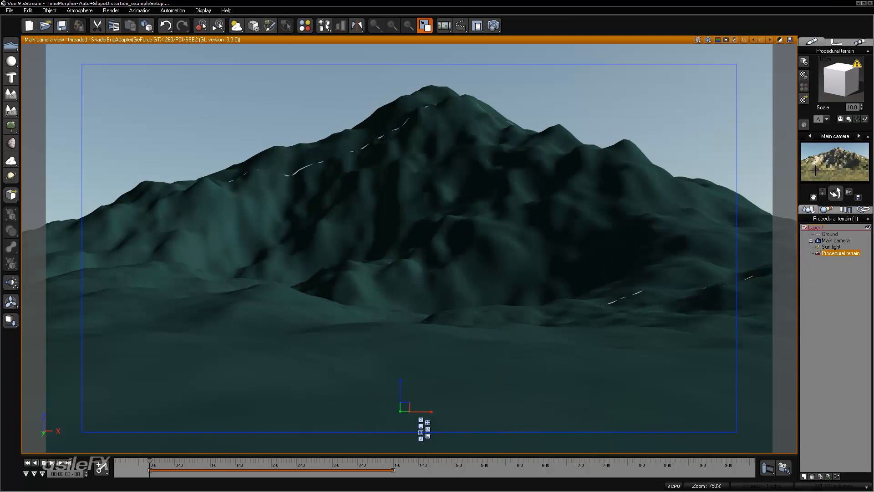
pyautogui.moveTo(796, 171); pyautogui.dragTo(530, 175)
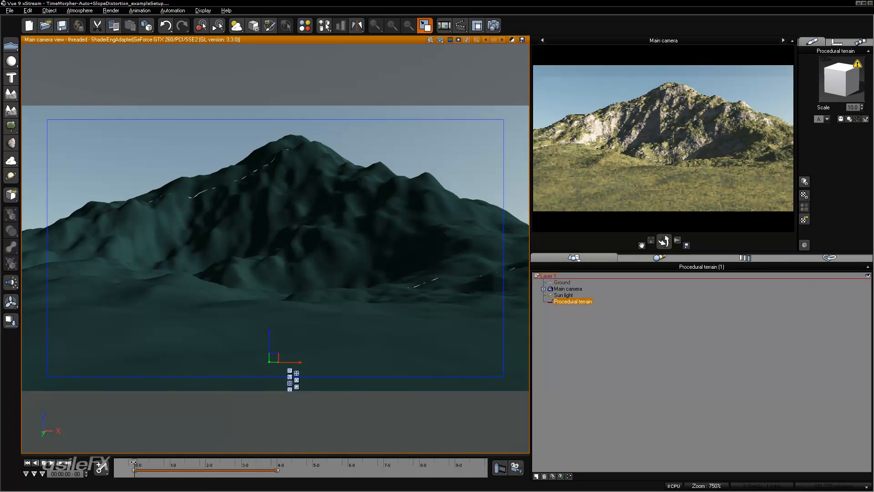
# - Scrub the animation to about 2 s, back to about 1 s, and forward past 3 s to examine the snow coverage in the camera preview
pyautogui.moveTo(135, 461); pyautogui.dragTo(220, 461)
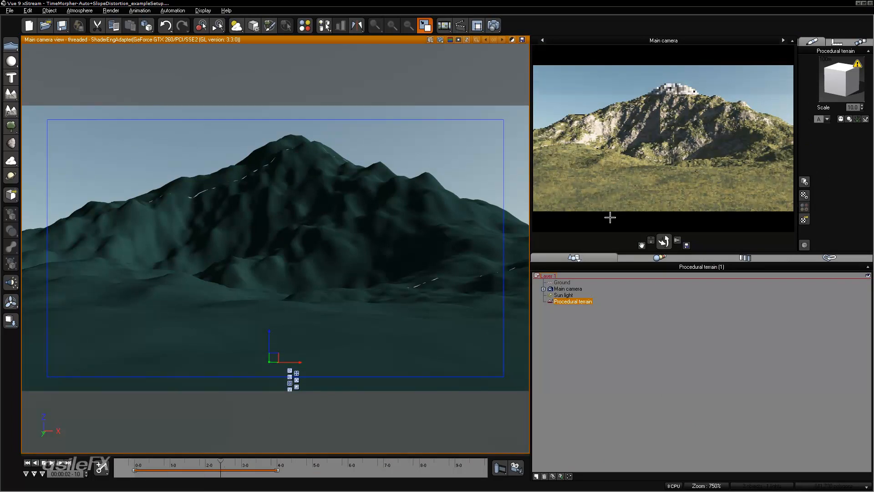
pyautogui.click(218, 462)
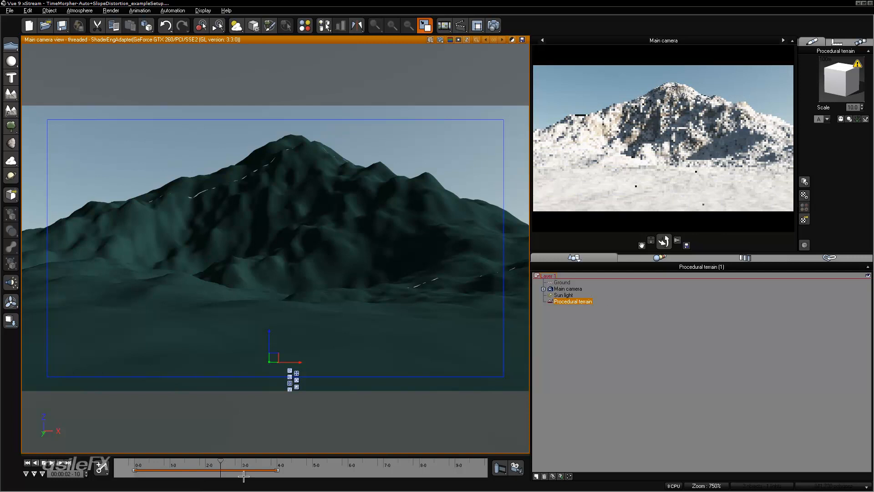
pyautogui.moveTo(217, 462); pyautogui.dragTo(177, 462)
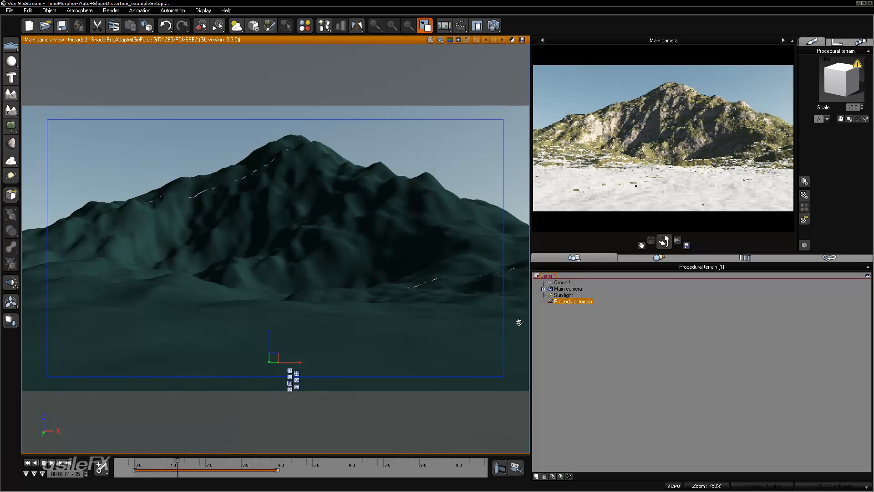
pyautogui.moveTo(177, 461); pyautogui.dragTo(254, 463)
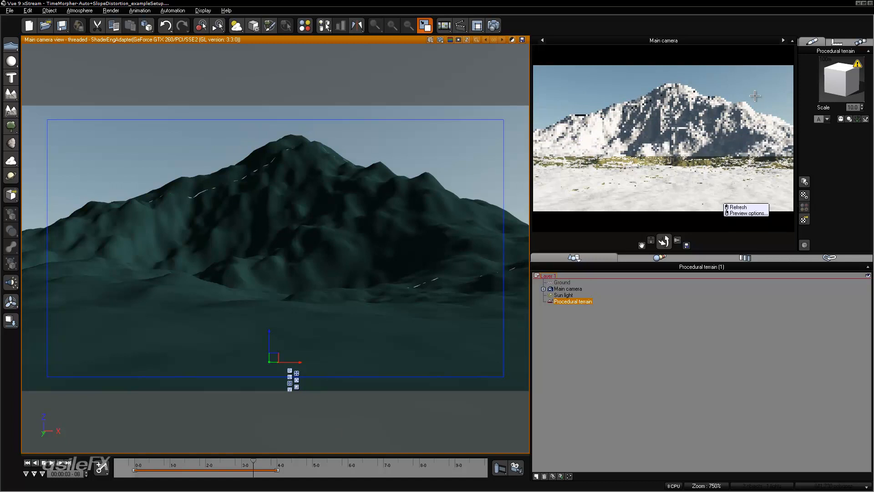
# - Show the animation's preview thumbnail strip beneath the timeline
pyautogui.click(42, 473)
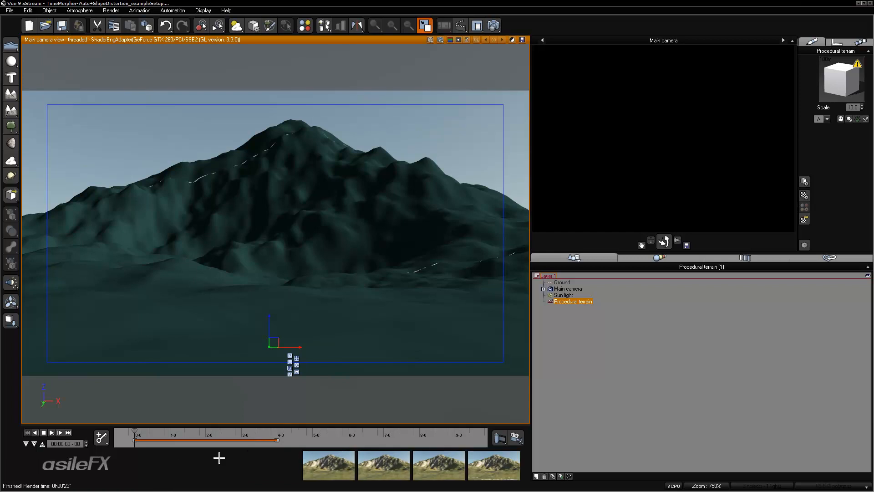
pyautogui.moveTo(136, 430)
pyautogui.mouseDown()
pyautogui.moveTo(273, 423)
pyautogui.moveTo(134, 422)
pyautogui.mouseUp()
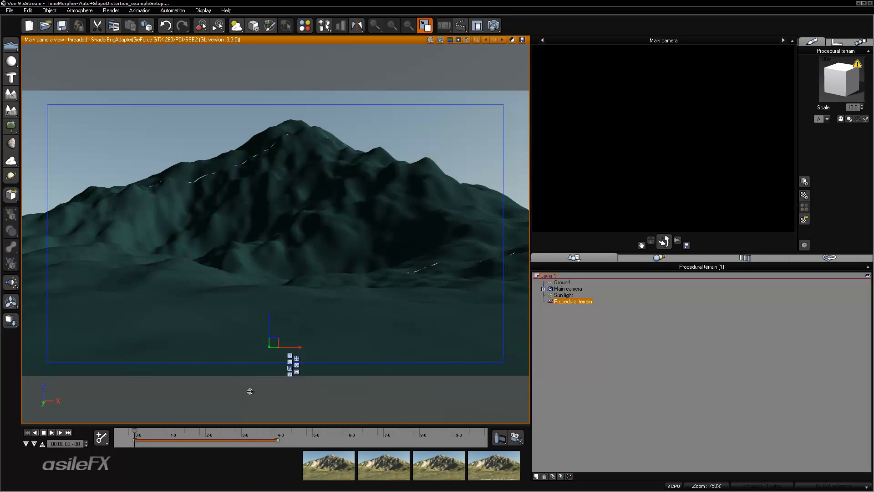